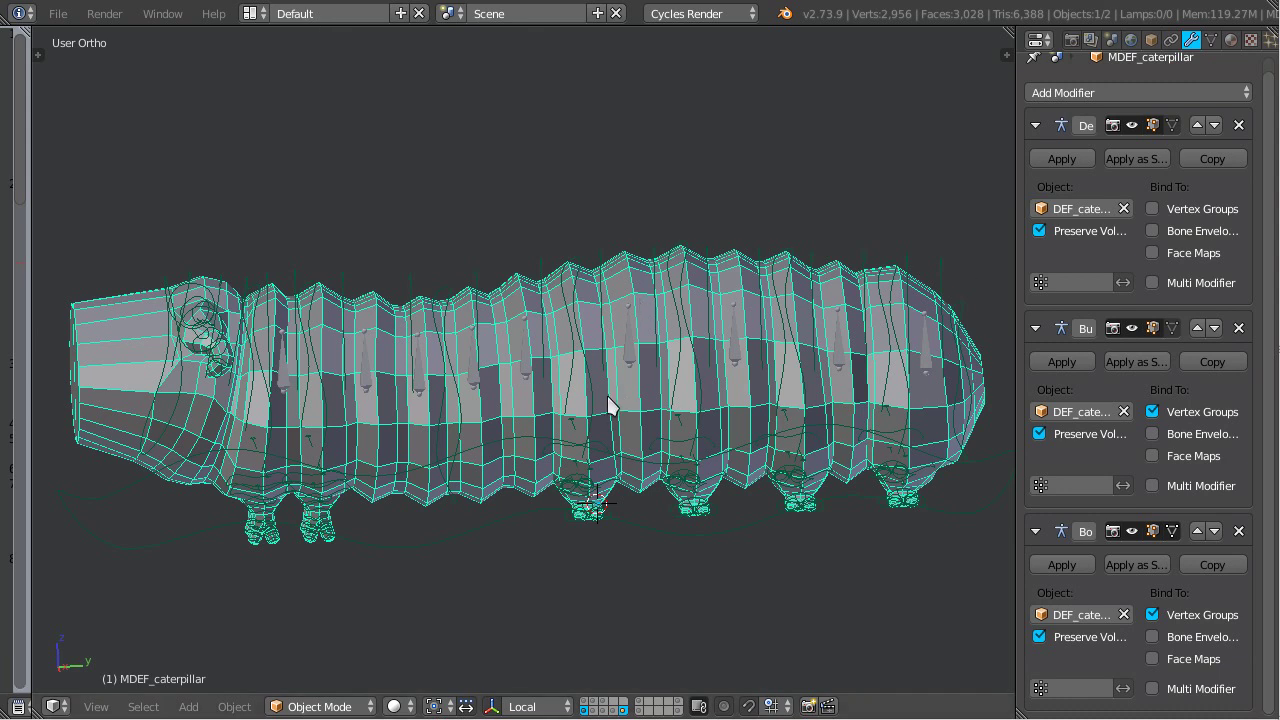
# Switch from RIG_caterpillar to the MDEF_caterpillar mesh and review the object and Bind To settings of its stacked armature modifiers
pyautogui.rightClick(684, 543)
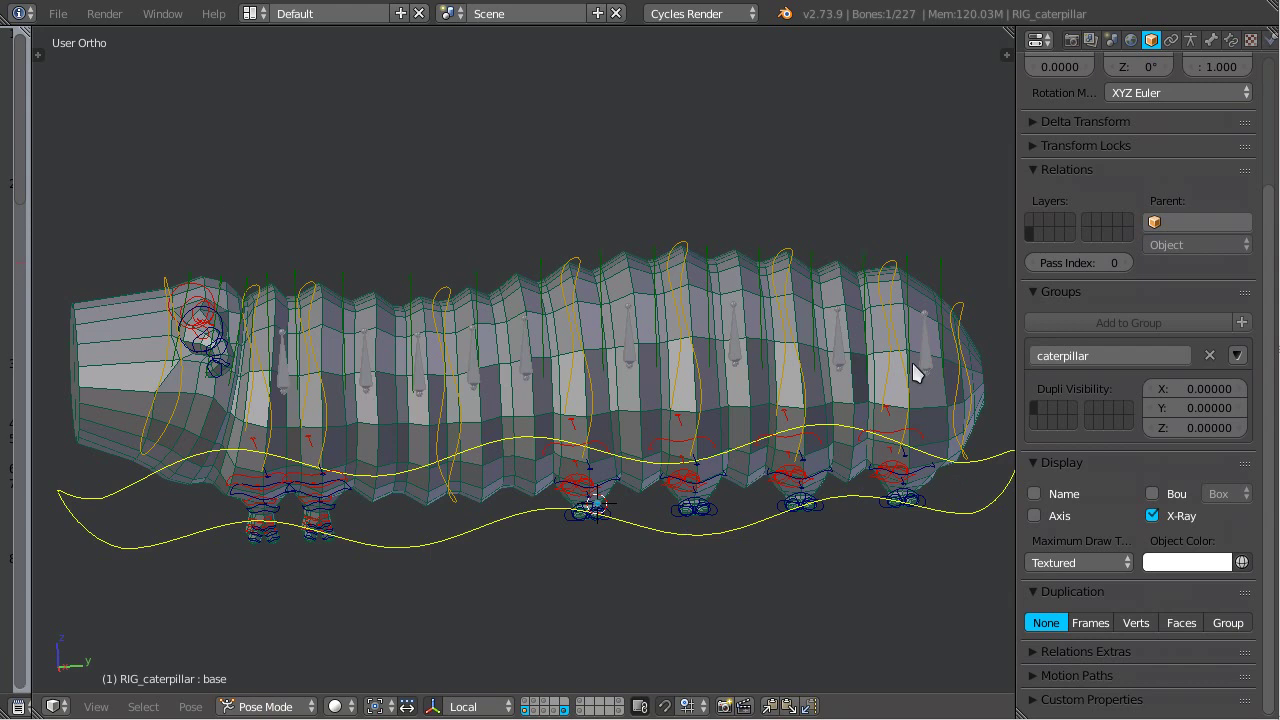
pyautogui.rightClick(737, 430)
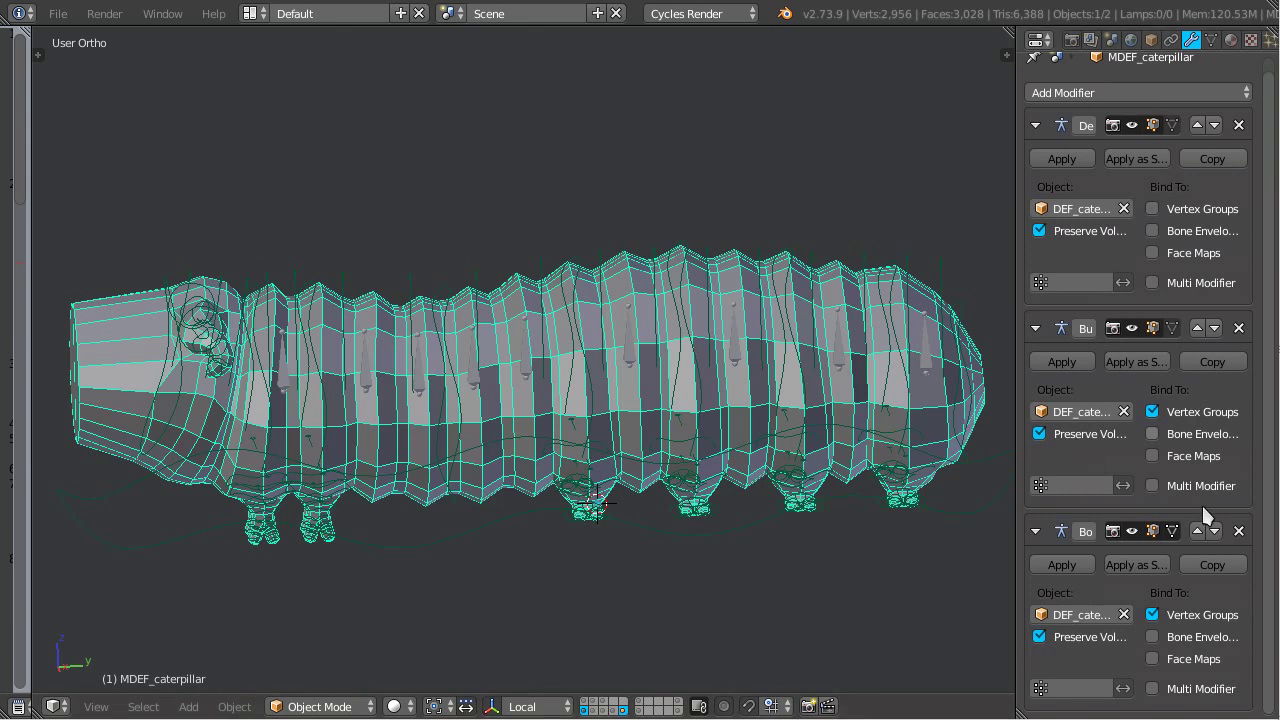
pyautogui.scroll(2, 1240, 400)
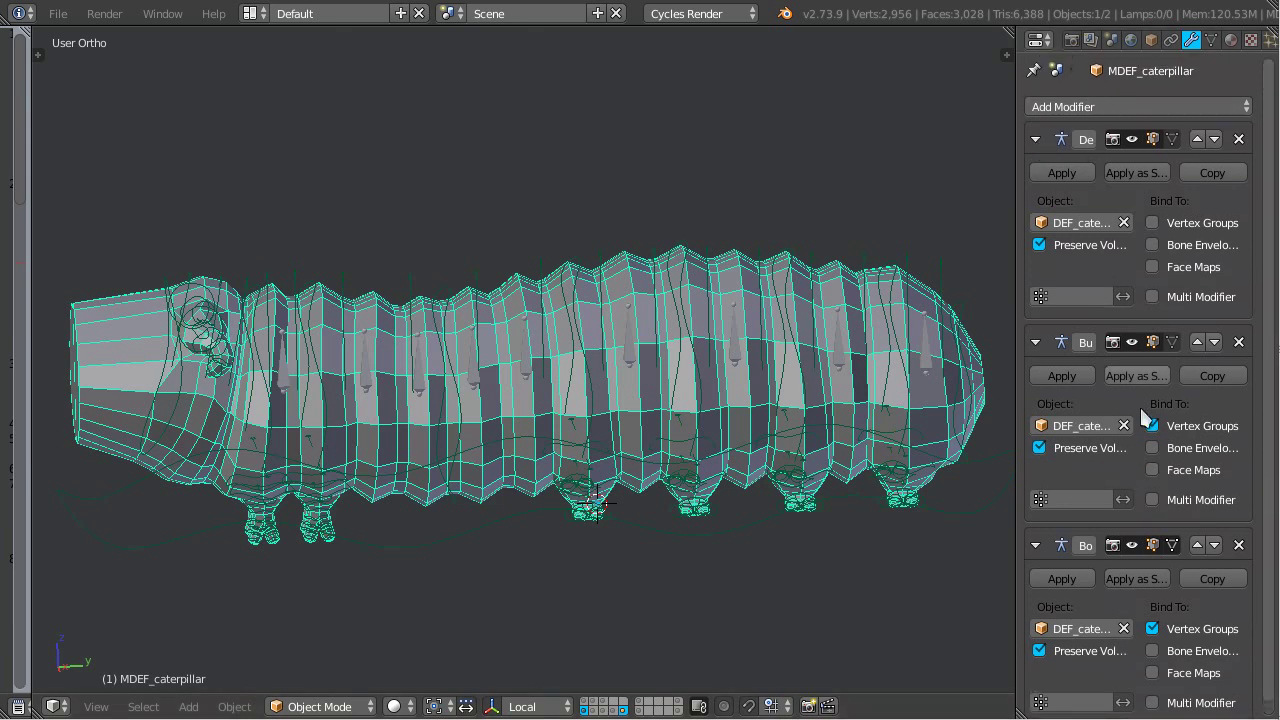
pyautogui.scroll(-2, 1268, 510)
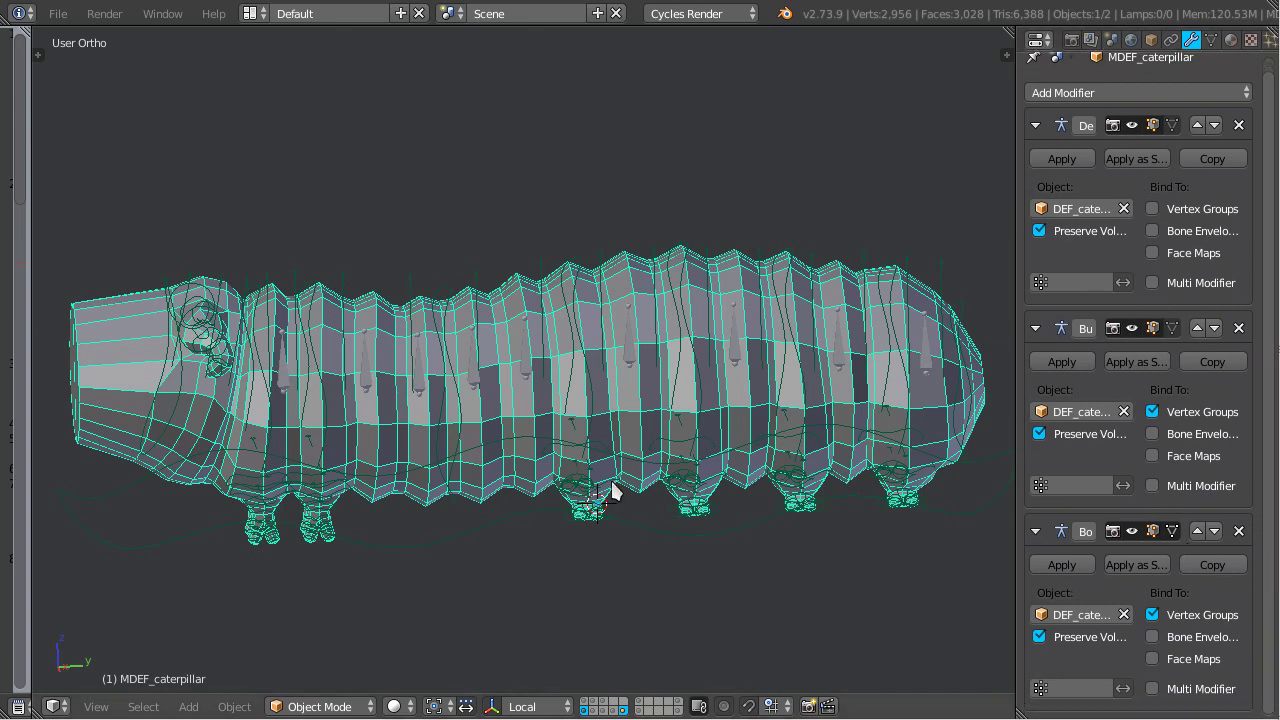
# Select the spine_sub_06 bone in RIG_caterpillar
pyautogui.rightClick(519, 518)
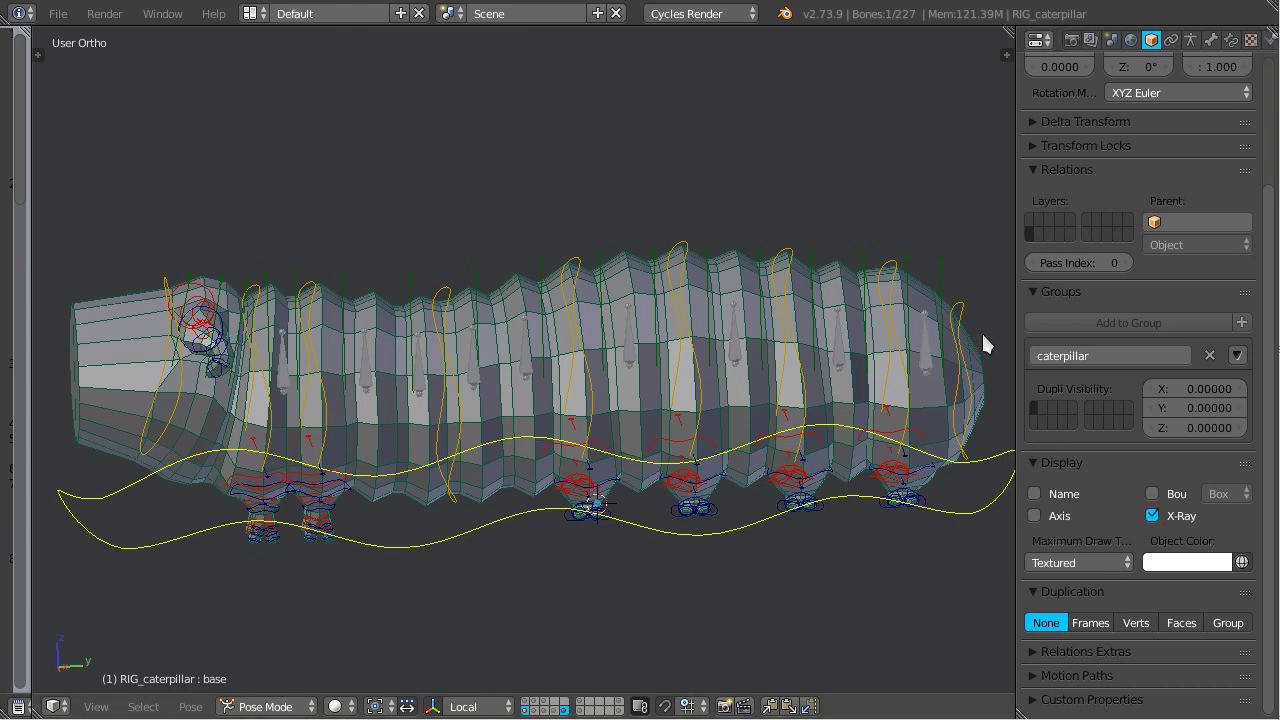
pyautogui.rightClick(657, 425)
pyautogui.rightClick(640, 390)
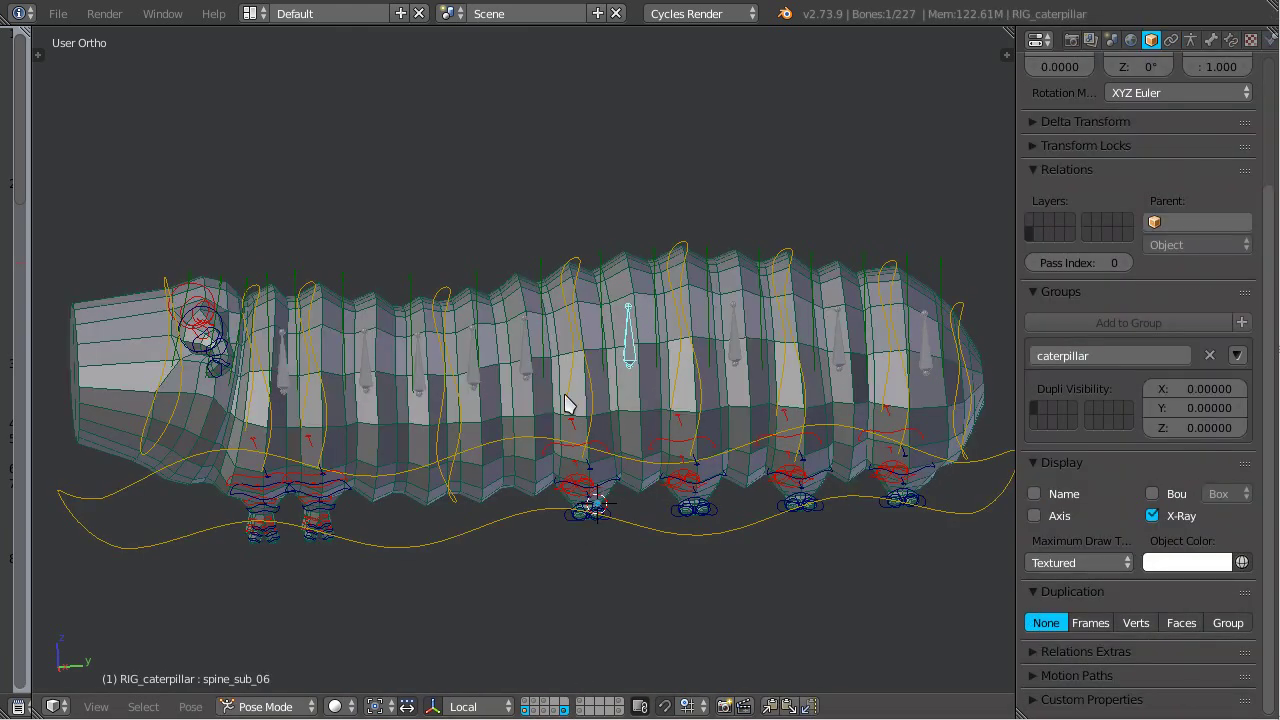
# Hide the control rig layer, show the bulge armature layer, and select the spine_sub_06 bone of DEF_caterpillar_bulges in right view
pyautogui.press('KP_3')
pyautogui.click(566, 711)
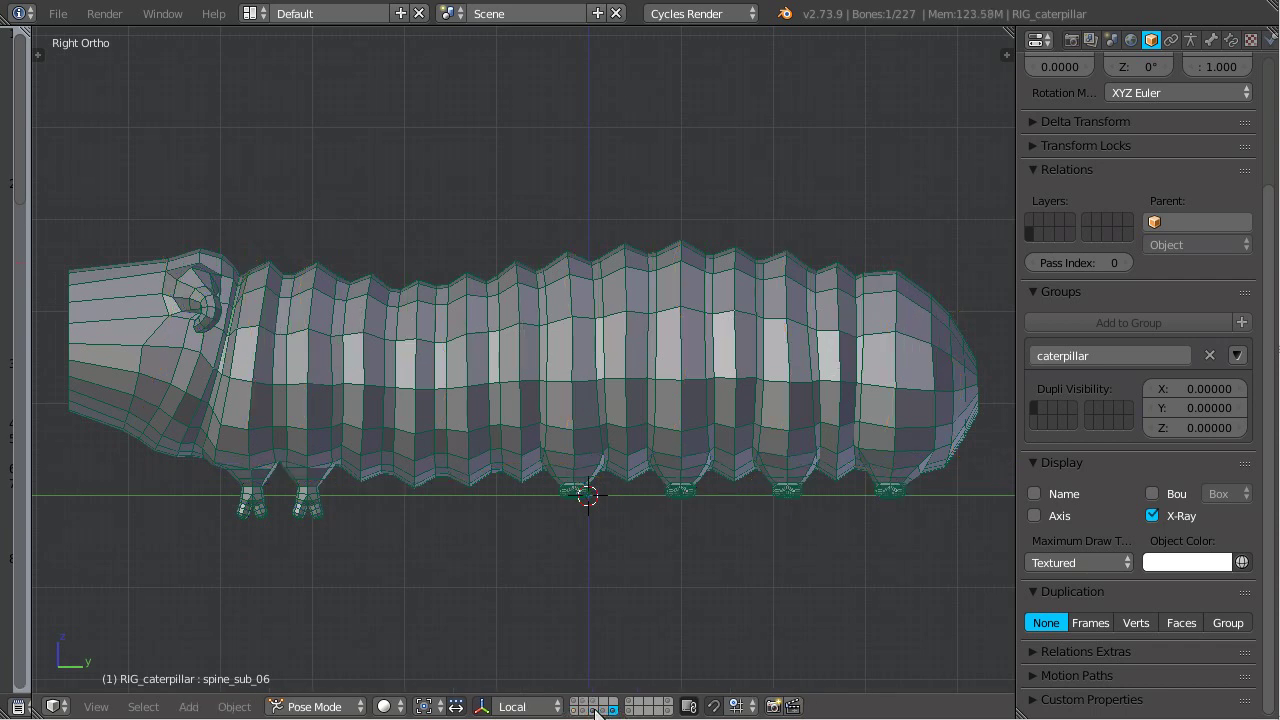
pyautogui.click(595, 710)
pyautogui.rightClick(625, 334)
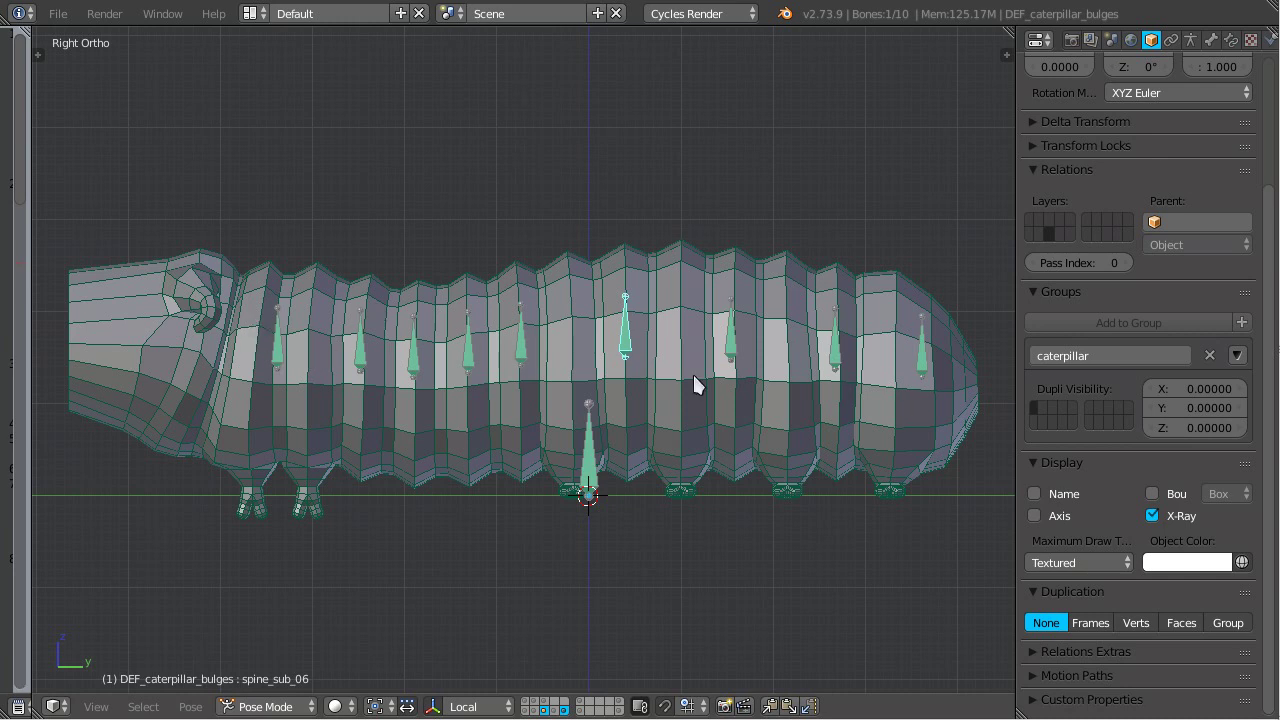
# Select the spine_sub_05 bone of DEF_caterpillar_bulges and inspect the bulge bones along the body
pyautogui.scroll(2, 680, 380)
pyautogui.rightClick(512, 340)
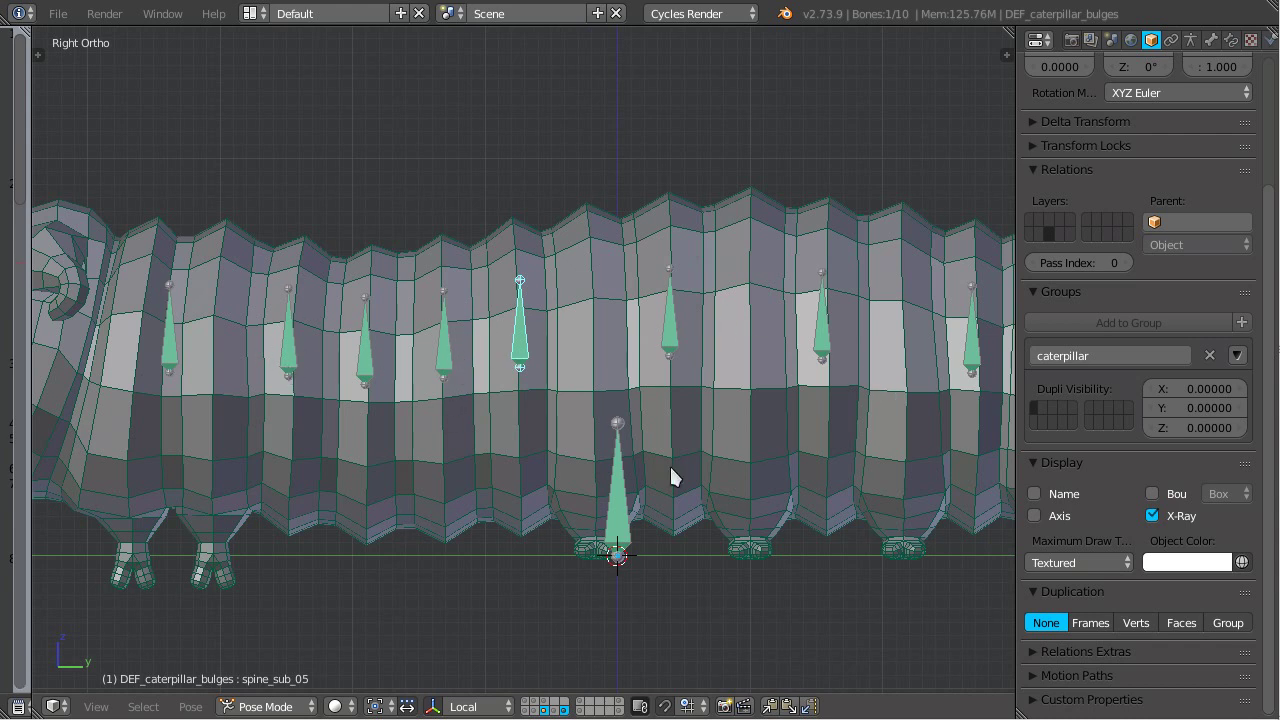
pyautogui.scroll(-1, 668, 464)
pyautogui.moveTo(543, 481); pyautogui.dragTo(597, 590, button='middle')
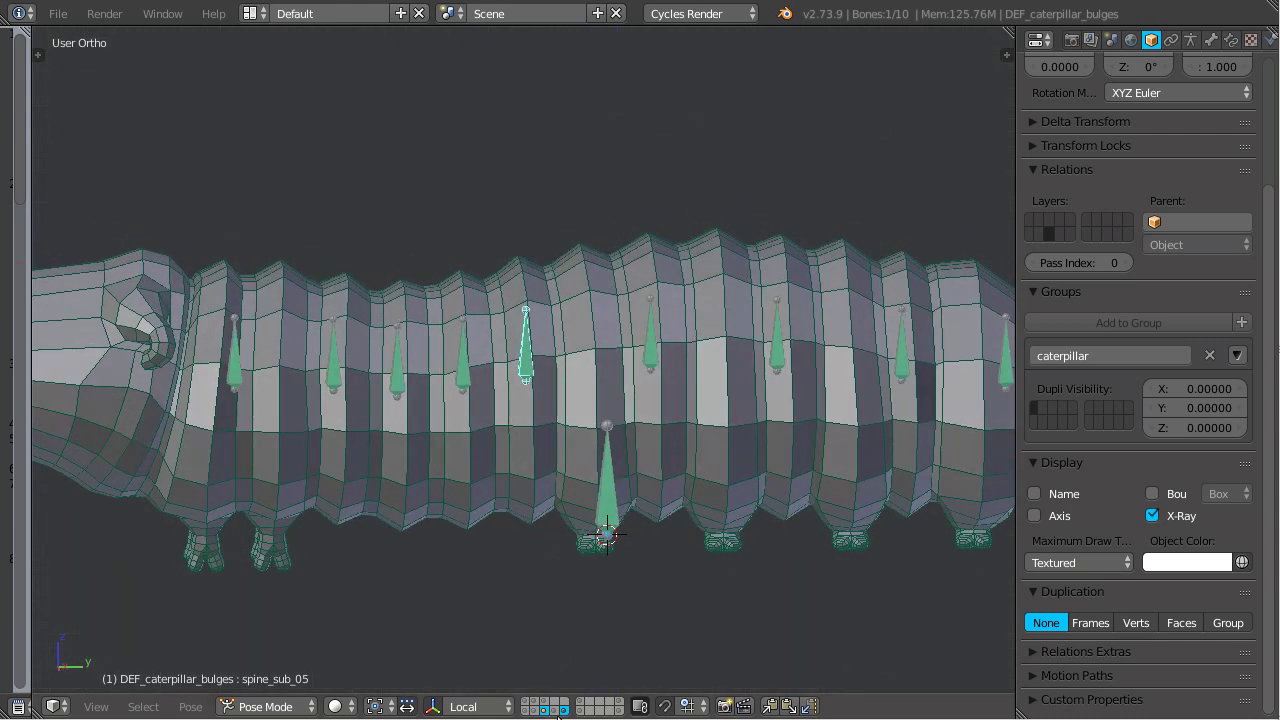
pyautogui.rightClick(534, 408)
pyautogui.rightClick(526, 372)
# Show the control rig layer together with the bulge armature and select the spine_sub_06 bone of RIG_caterpillar in right view
pyautogui.keyDown('shift'); pyautogui.click(528, 711); pyautogui.keyUp('shift')
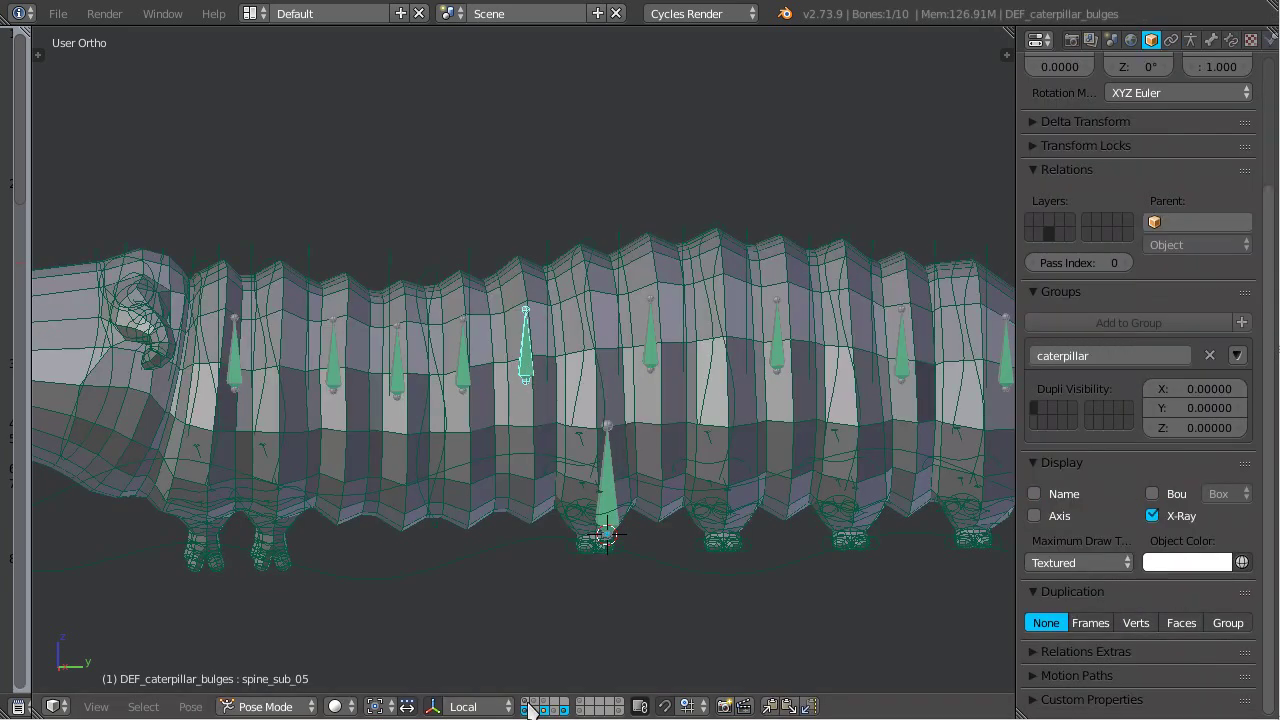
pyautogui.rightClick(651, 335)
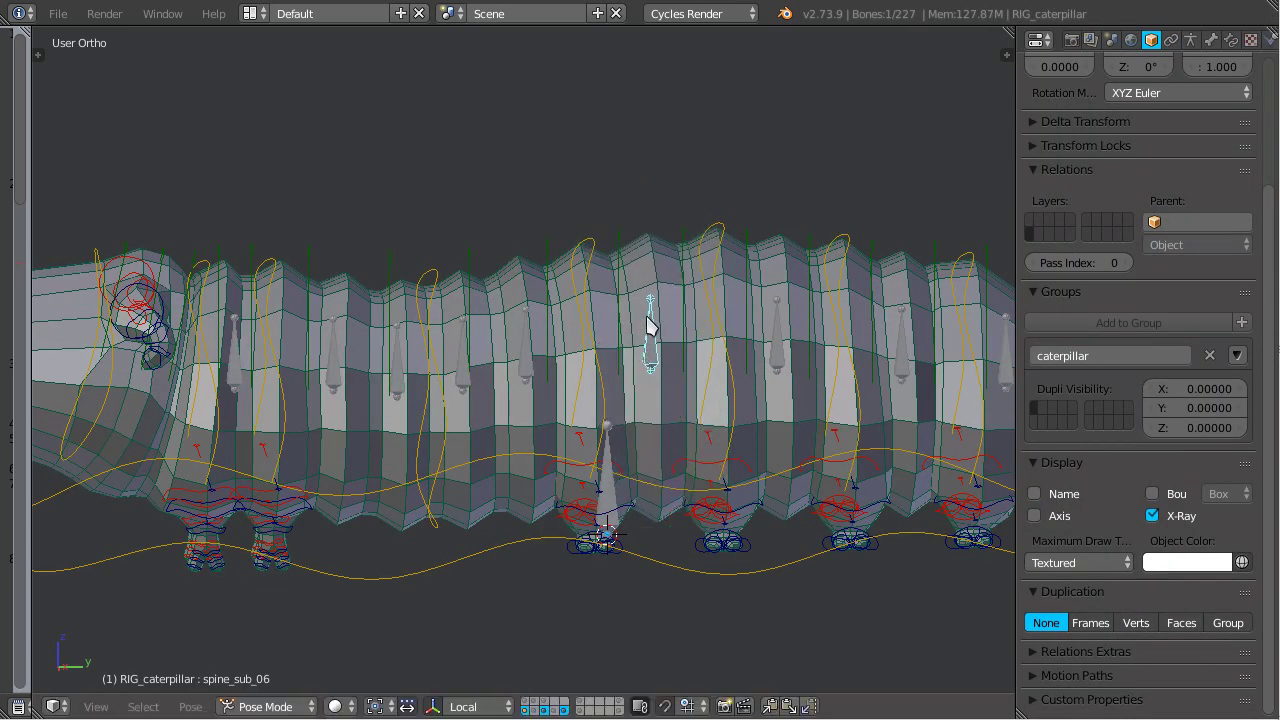
pyautogui.press('KP_3')
# Test the body deformation by moving the spine_sub_06 control bone up about 0.076
pyautogui.press('g')
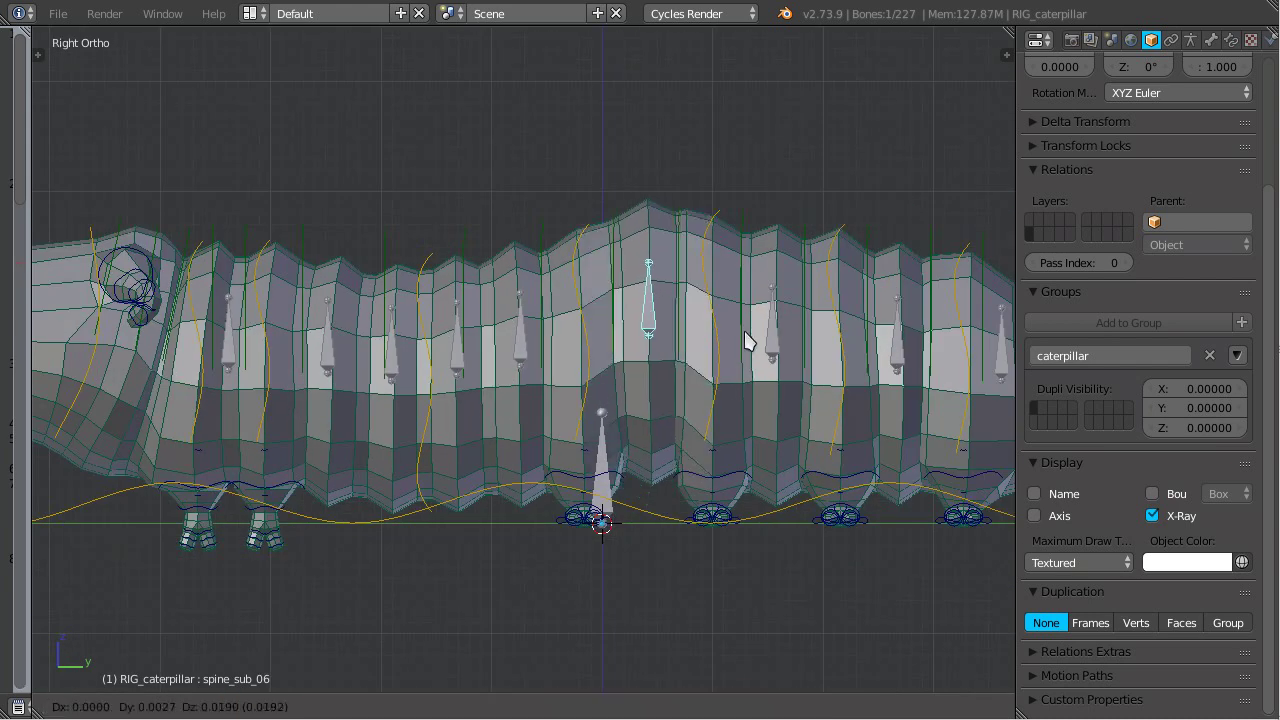
pyautogui.rightClick(739, 295)
pyautogui.scroll(2, 741, 288)
pyautogui.keyDown('shift'); pyautogui.moveTo(759, 321); pyautogui.dragTo(714, 343, button='middle'); pyautogui.keyUp('shift')
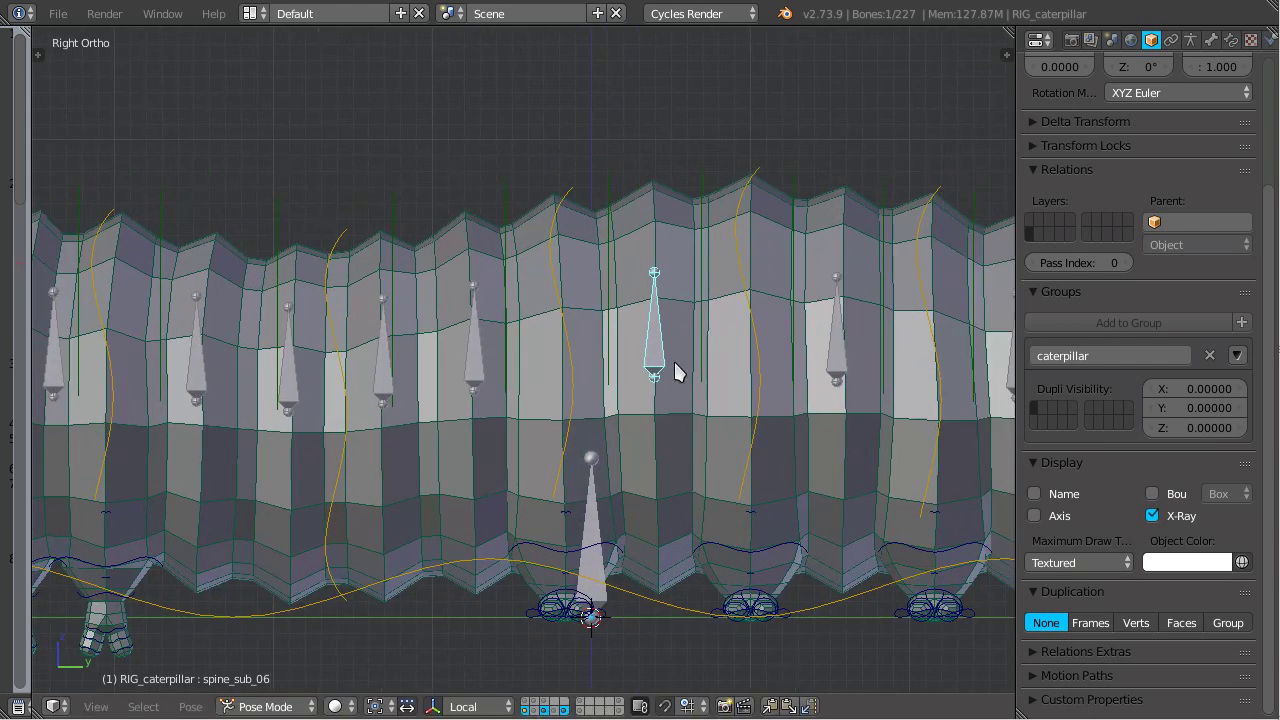
pyautogui.press('g')
pyautogui.rightClick(695, 343)
pyautogui.press('g')
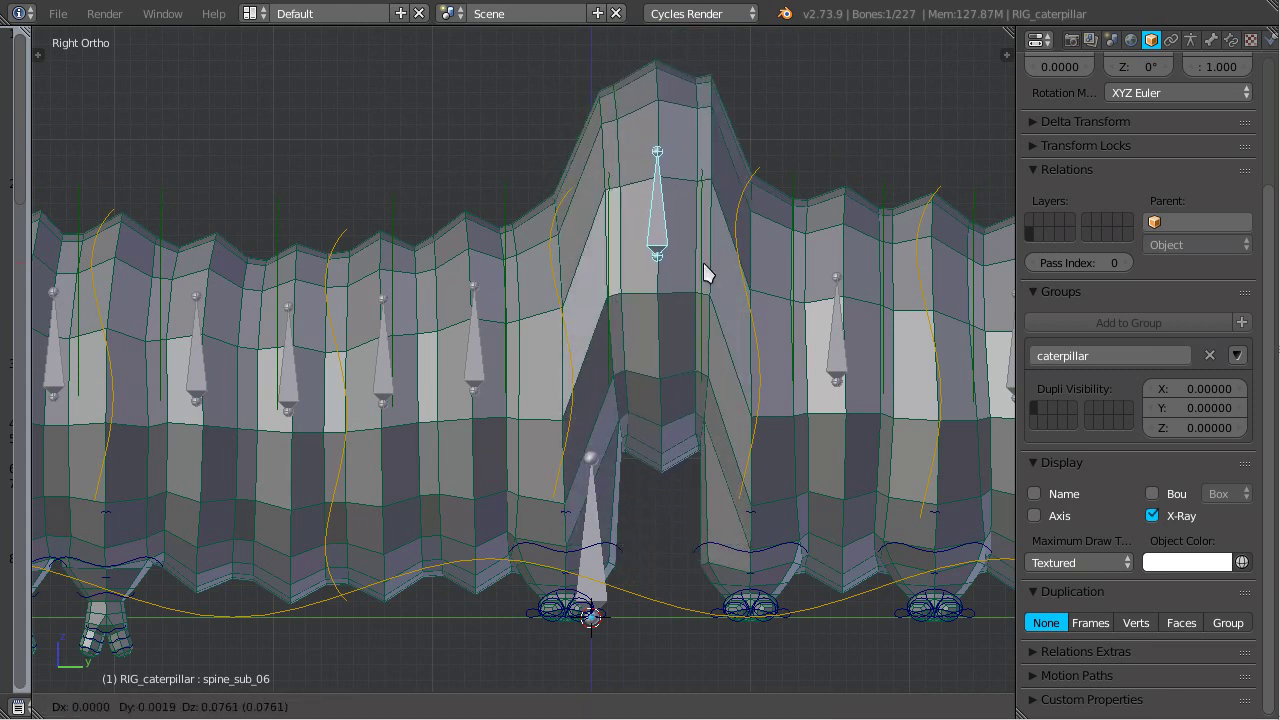
pyautogui.click(705, 266)
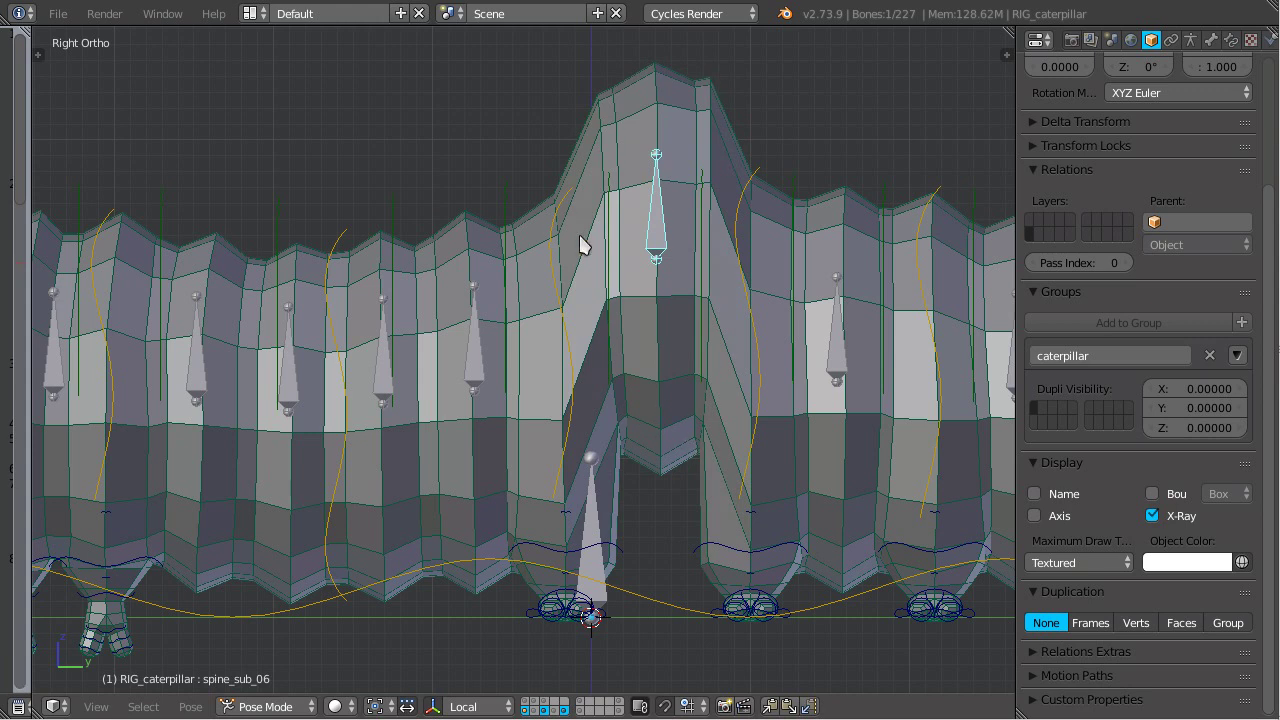
# Move the raised spine_sub_06 bone around further to test the segment, and reset it to its rest position
pyautogui.scroll(-1, 677, 233)
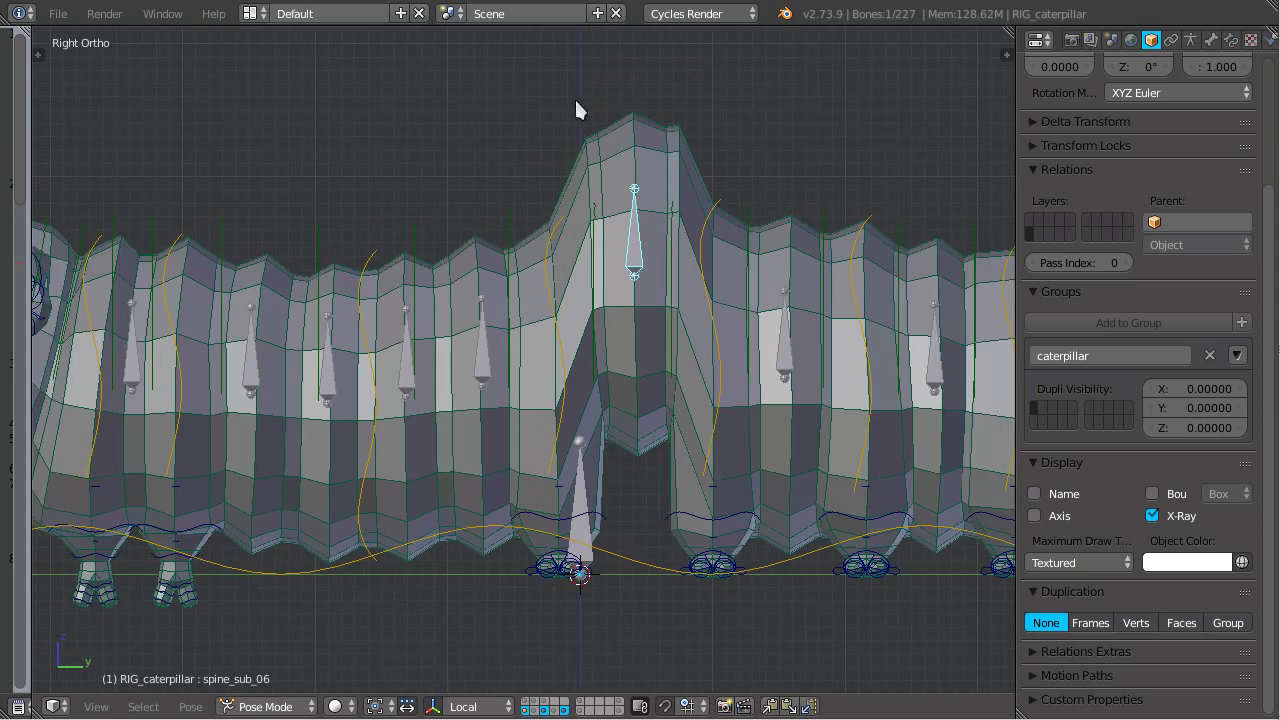
pyautogui.press('g')
pyautogui.click(641, 182)
pyautogui.press('g')
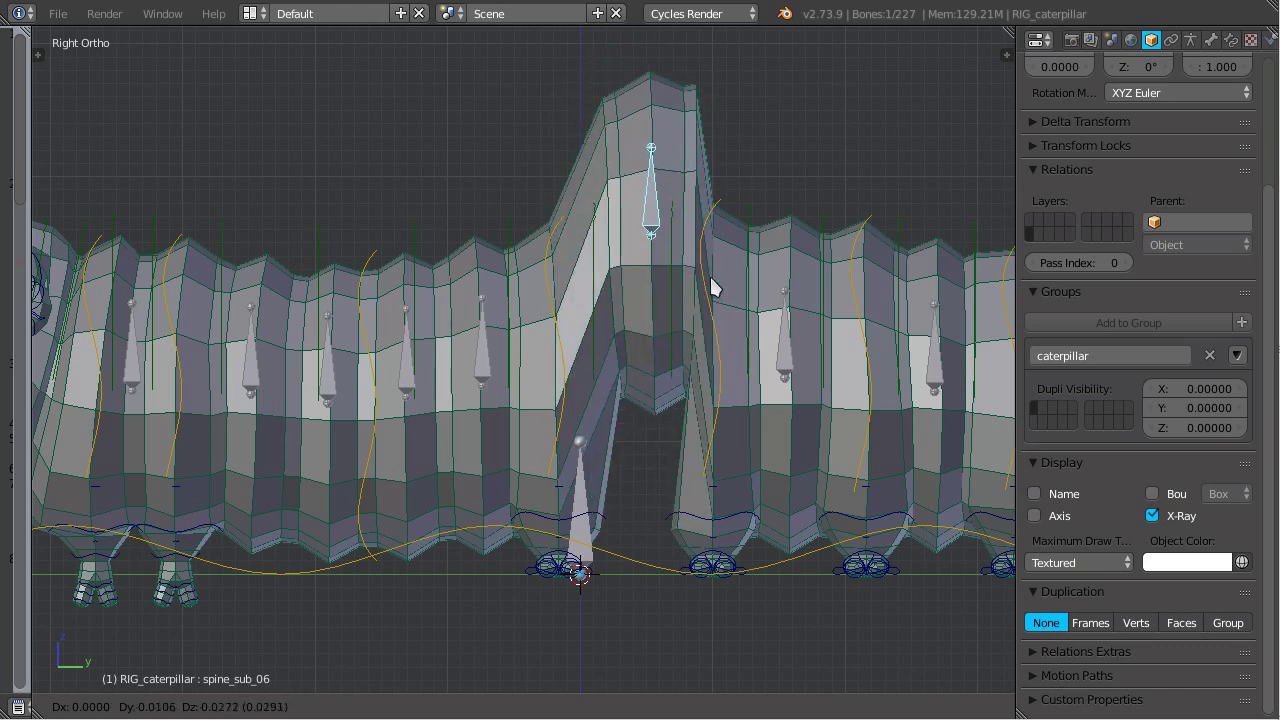
pyautogui.click(697, 420)
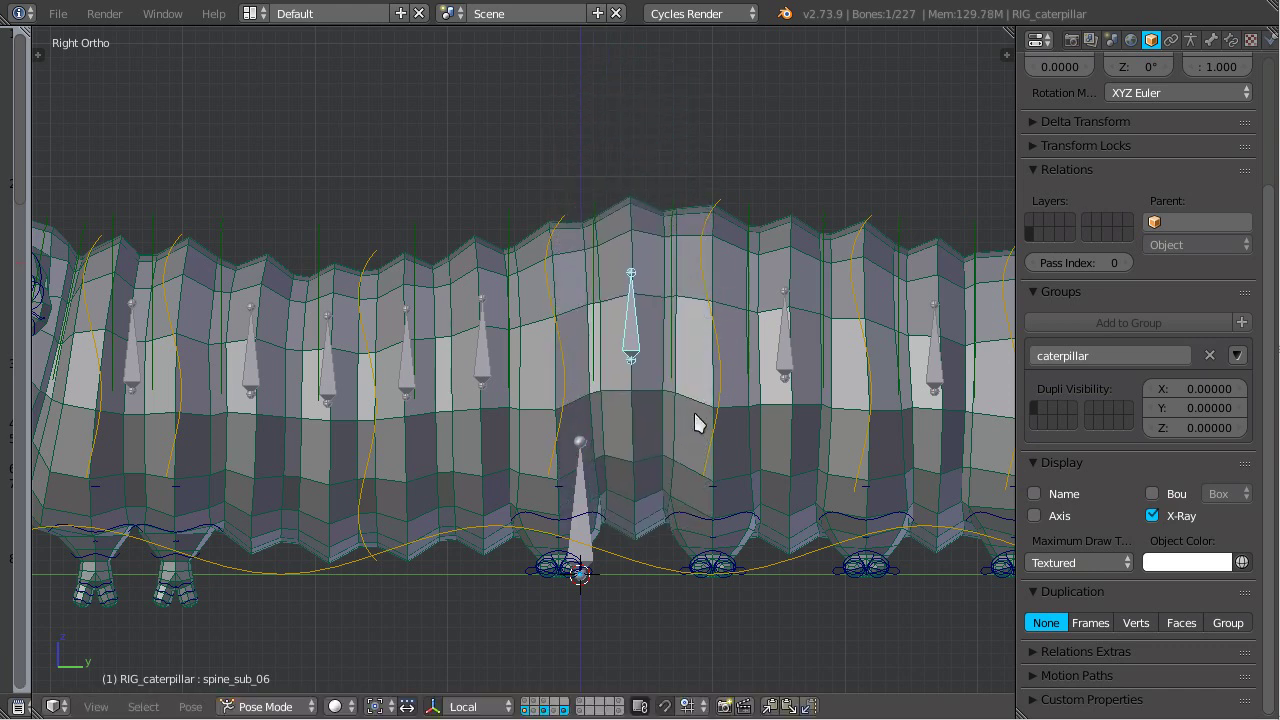
pyautogui.press('w')
pyautogui.click(727, 457)
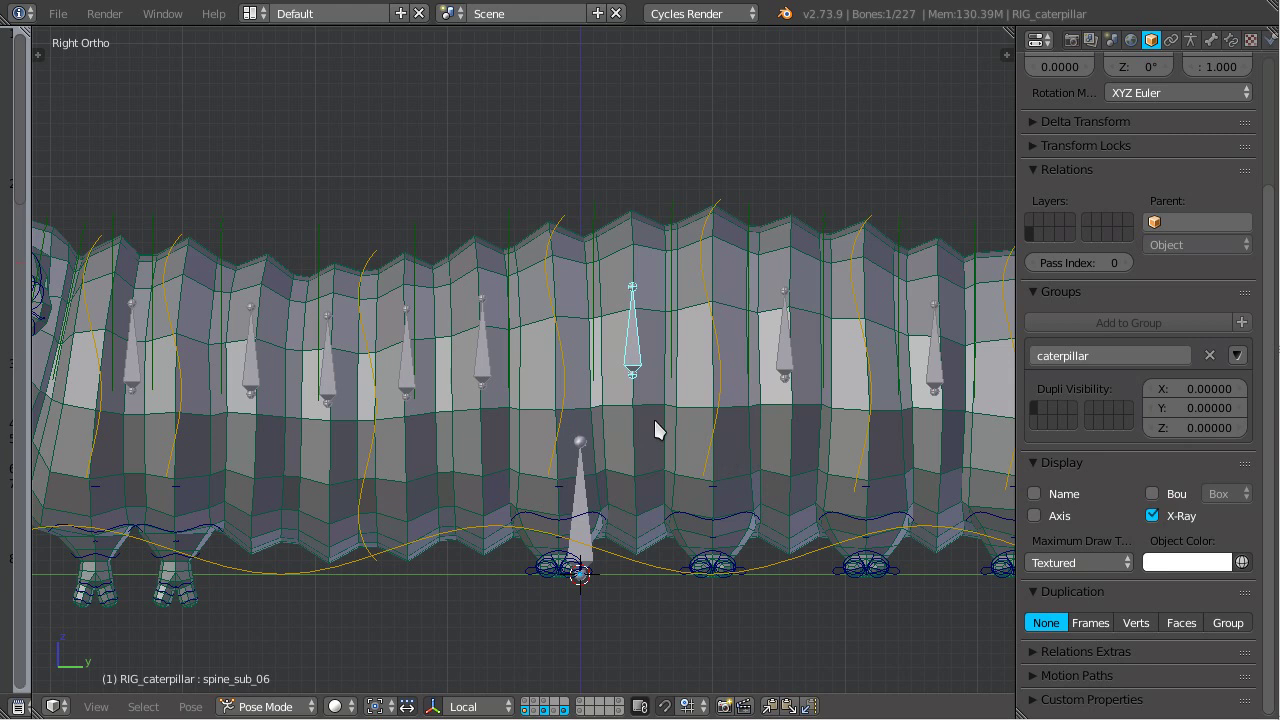
# Leave Pose Mode on RIG_caterpillar and enter Pose Mode on DEF_caterpillar_bulges with its spine_sub_06 bone selected
pyautogui.hotkey('ctrl', 'Tab')
pyautogui.scroll(-3, 655, 395)
pyautogui.scroll(3, 620, 428)
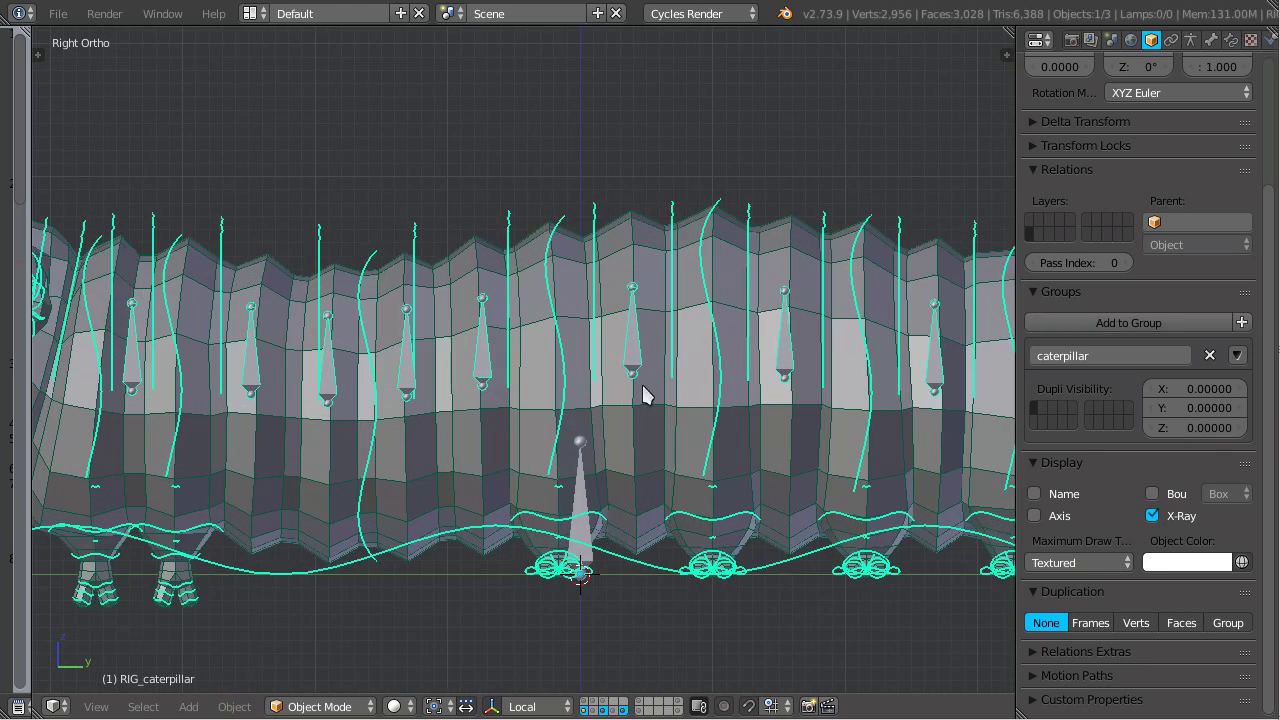
pyautogui.hotkey('ctrl', 'Tab')
pyautogui.moveTo(603, 491); pyautogui.dragTo(608, 557, button='middle')
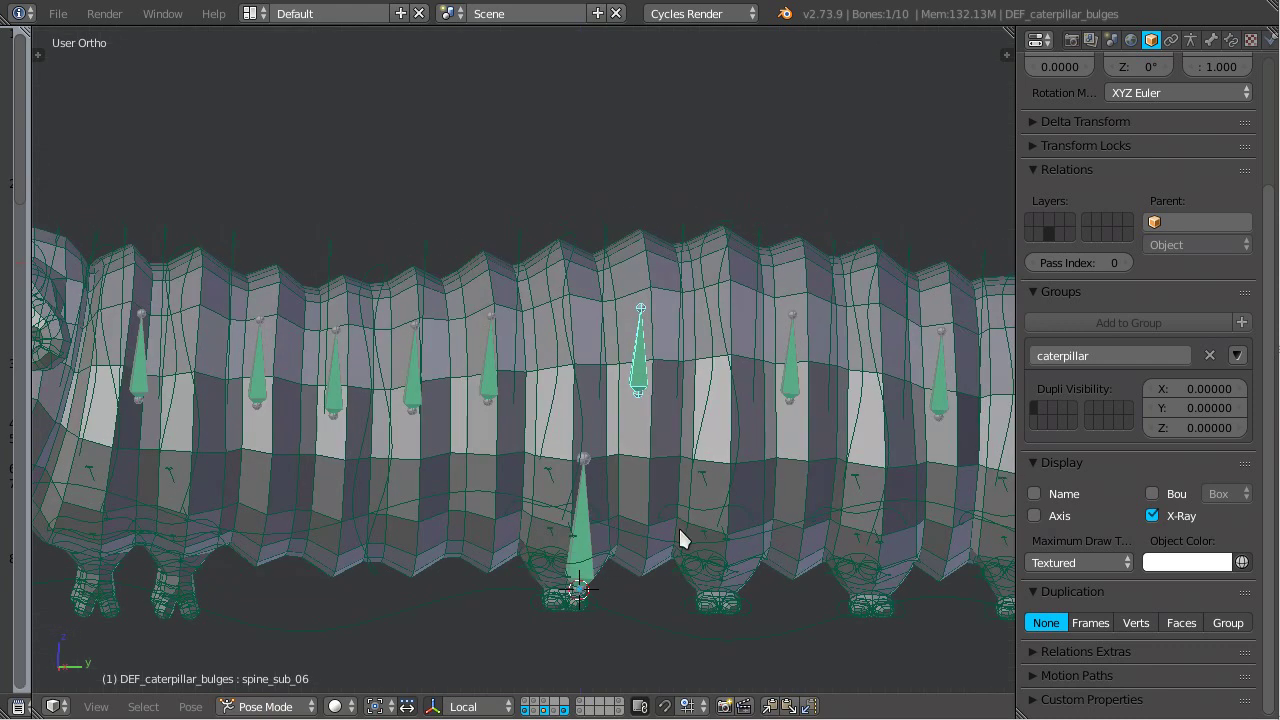
pyautogui.press('w')
pyautogui.click(680, 531)
pyautogui.scroll(-3, 649, 434)
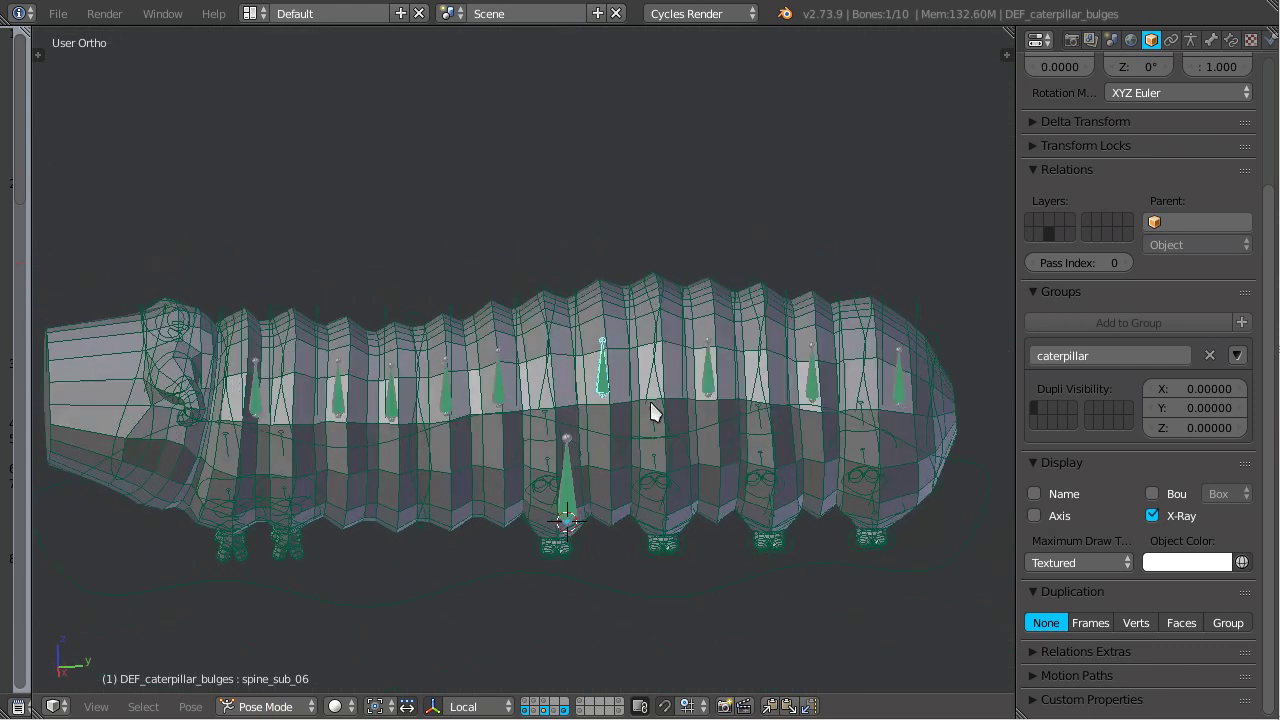
# Return DEF_caterpillar_bulges to Object Mode and show only the layers holding the mesh and the bulge armature
pyautogui.hotkey('ctrl', 'Tab')
pyautogui.scroll(2, 610, 480)
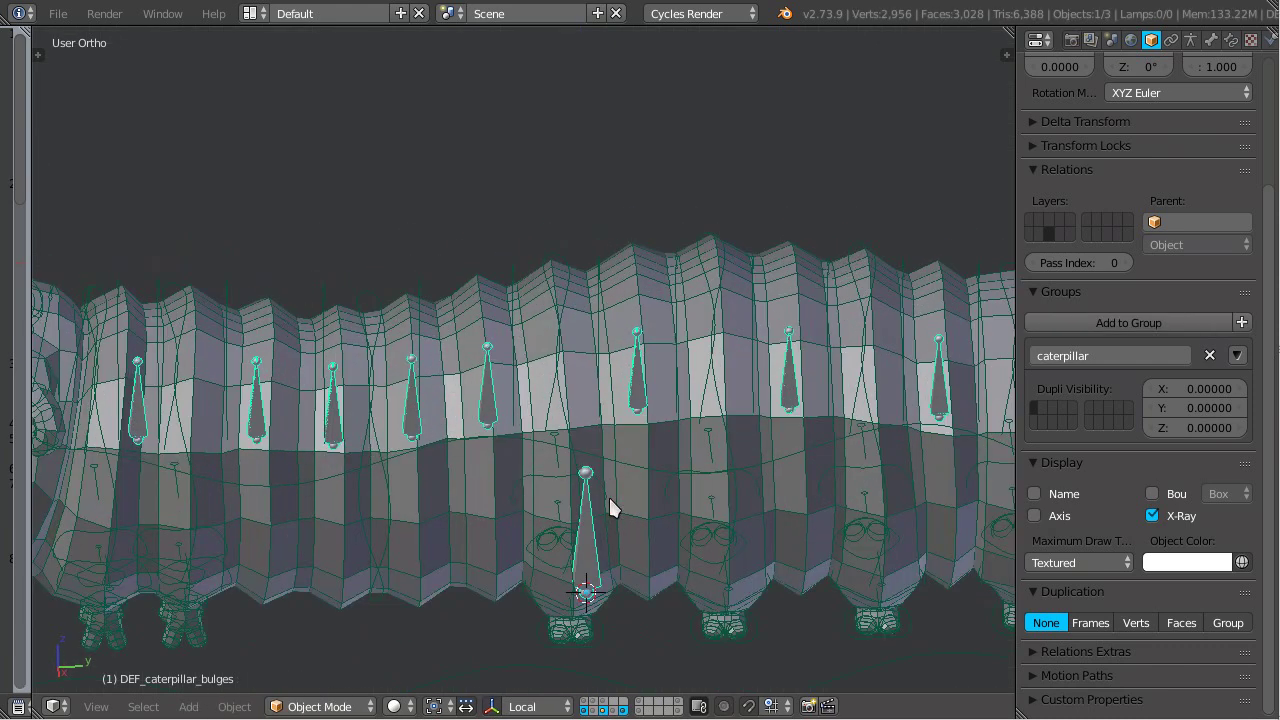
pyautogui.click(622, 712)
pyautogui.click(604, 712)
pyautogui.click(622, 712)
pyautogui.keyDown('shift'); pyautogui.click(604, 712); pyautogui.keyUp('shift')
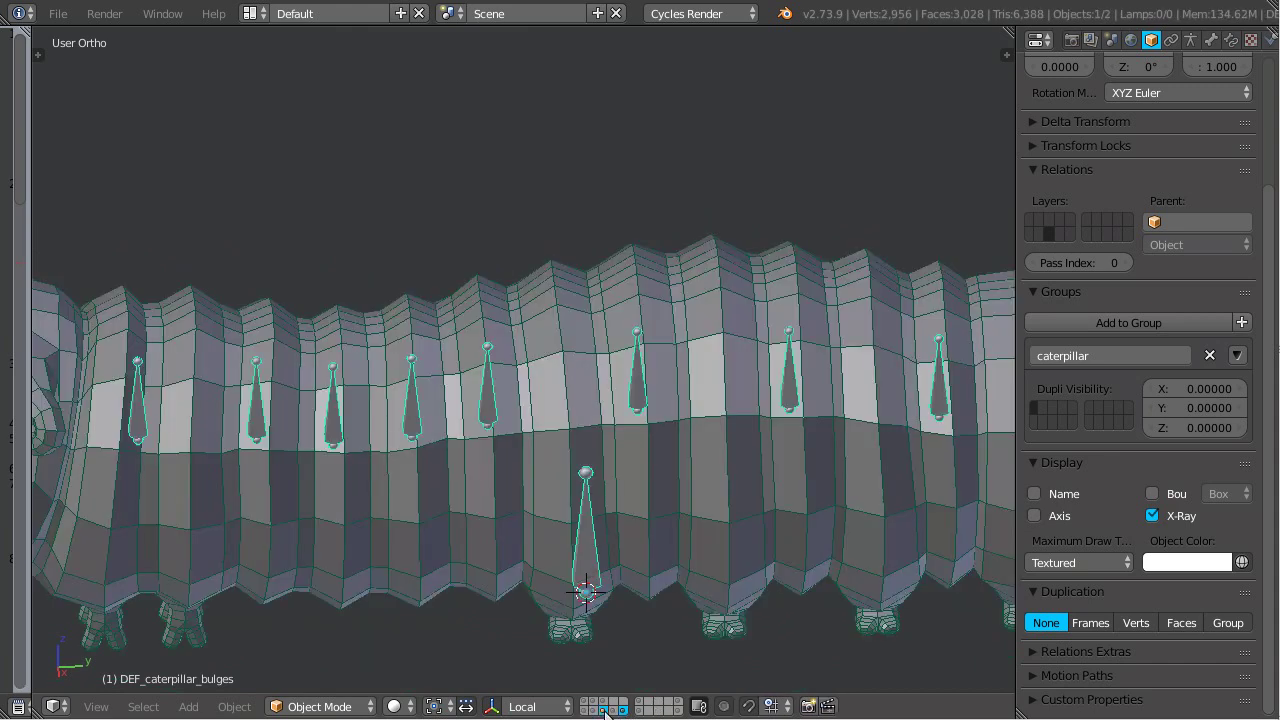
# Put MDEF_caterpillar into Weight Paint mode with the spine_sub_06 bulge bone active, seen in right view
pyautogui.rightClick(646, 374)
pyautogui.rightClick(646, 374)
pyautogui.rightClick(637, 379)
pyautogui.rightClick(637, 381)
pyautogui.hotkey('ctrl', 'Tab')
pyautogui.rightClick(662, 395)
pyautogui.hotkey('ctrl', 'Tab')
pyautogui.rightClick(639, 384)
pyautogui.press('KP_3')
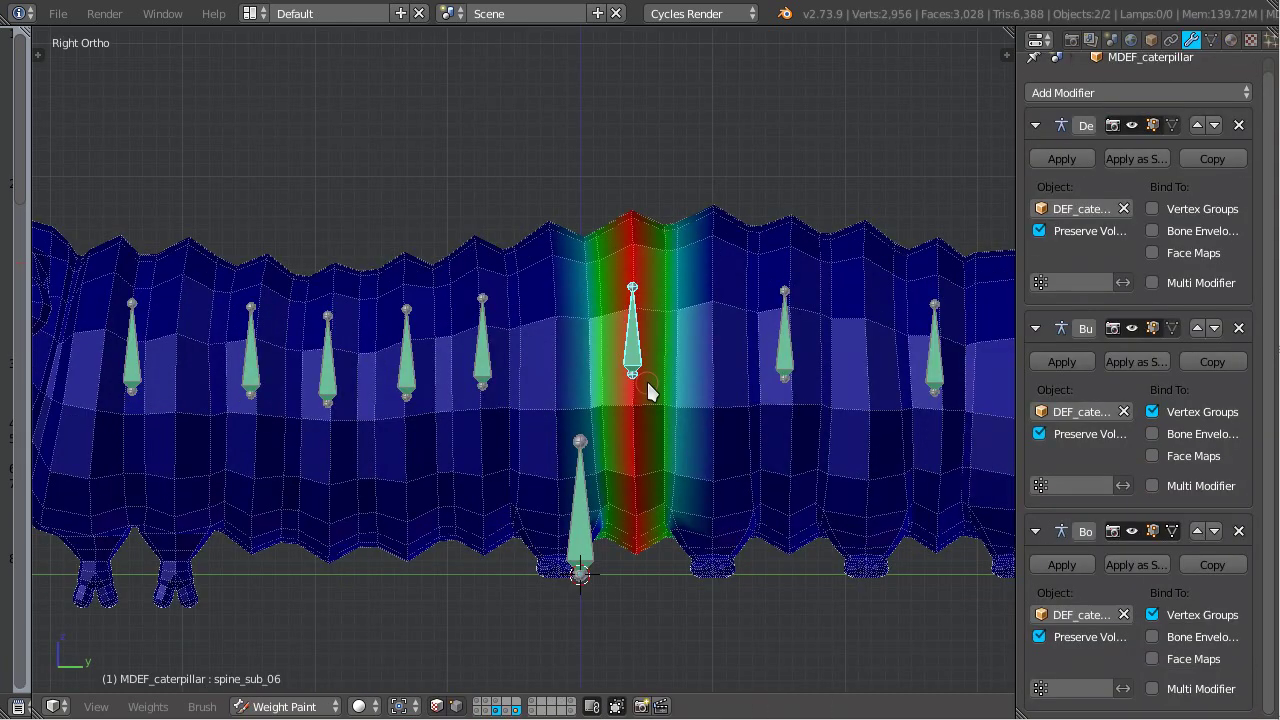
# Compare the weights of the bulge bones on either side of spine_sub_06, ending on spine_sub_06
pyautogui.scroll(3, 650, 386)
pyautogui.scroll(-3, 650, 386)
pyautogui.rightClick(788, 352)
pyautogui.rightClick(645, 350)
pyautogui.scroll(3, 671, 380)
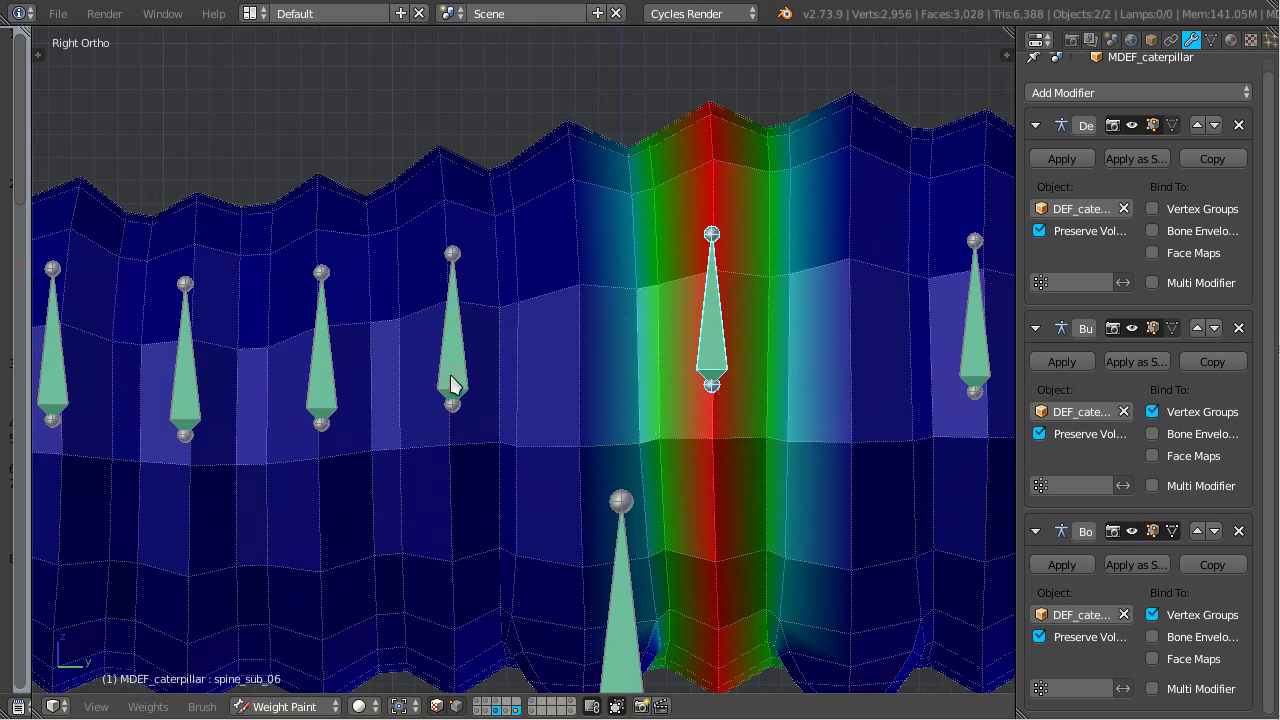
pyautogui.rightClick(451, 380)
pyautogui.rightClick(711, 355)
pyautogui.scroll(-3, 666, 346)
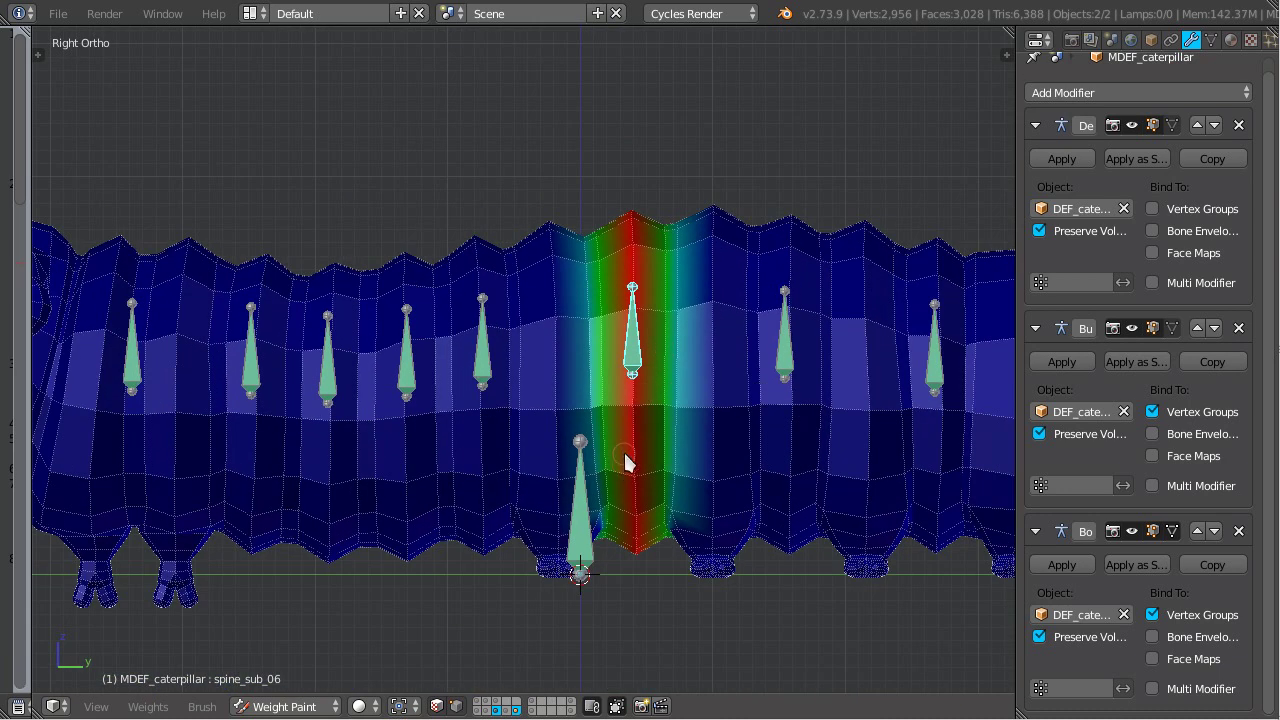
# Examine how the spine_sub_06 weights fall off across its body segment and towards the neighbouring segments
pyautogui.scroll(2, 646, 449)
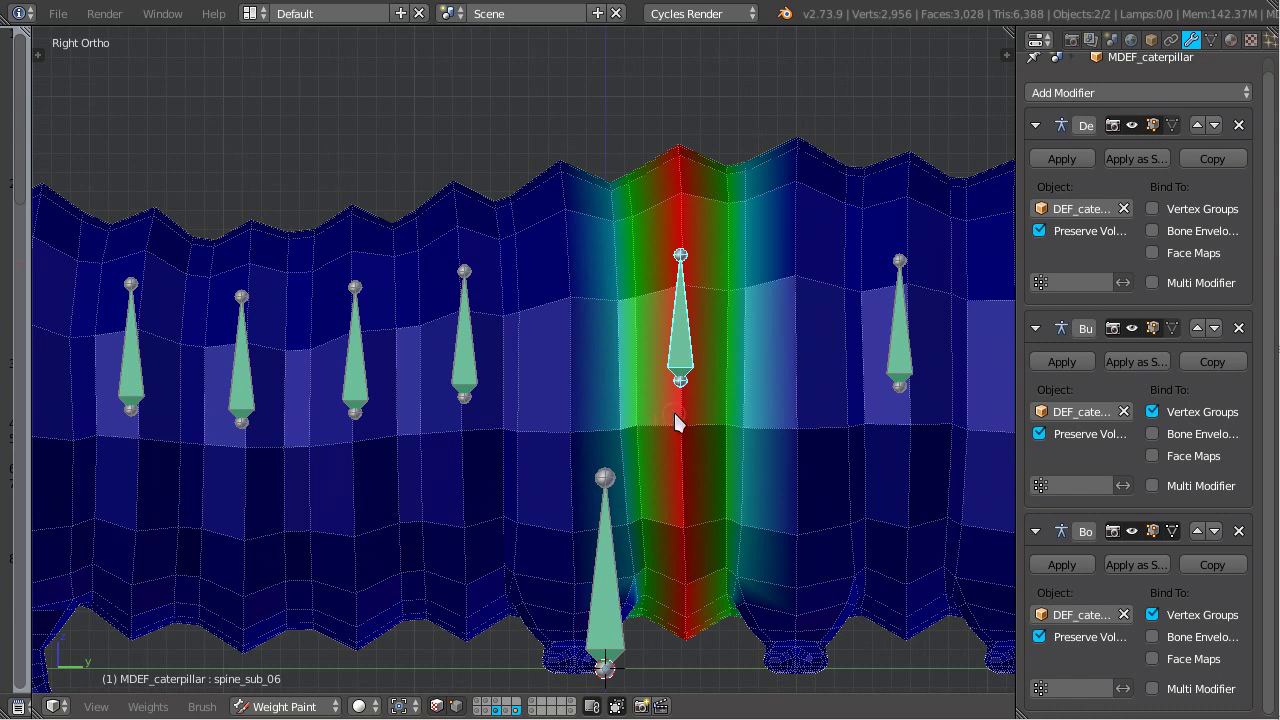
pyautogui.scroll(-3, 708, 443)
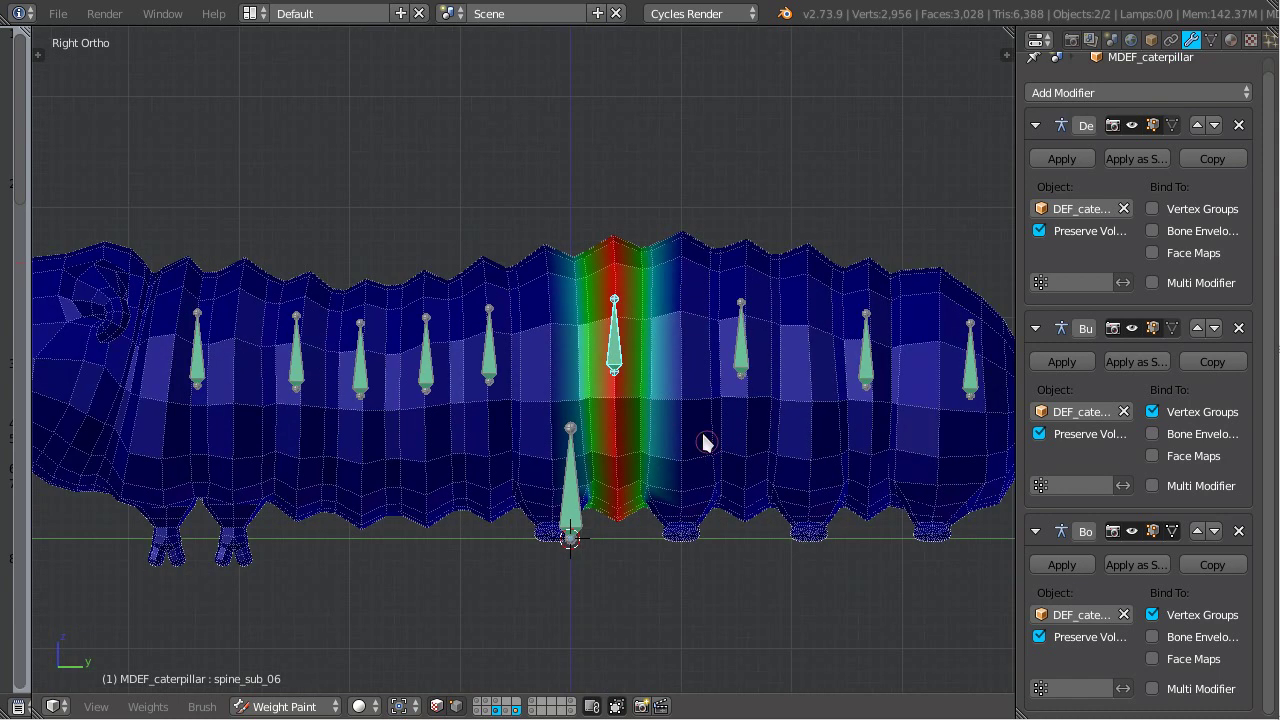
pyautogui.rightClick(742, 360)
pyautogui.rightClick(614, 358)
pyautogui.scroll(3, 617, 363)
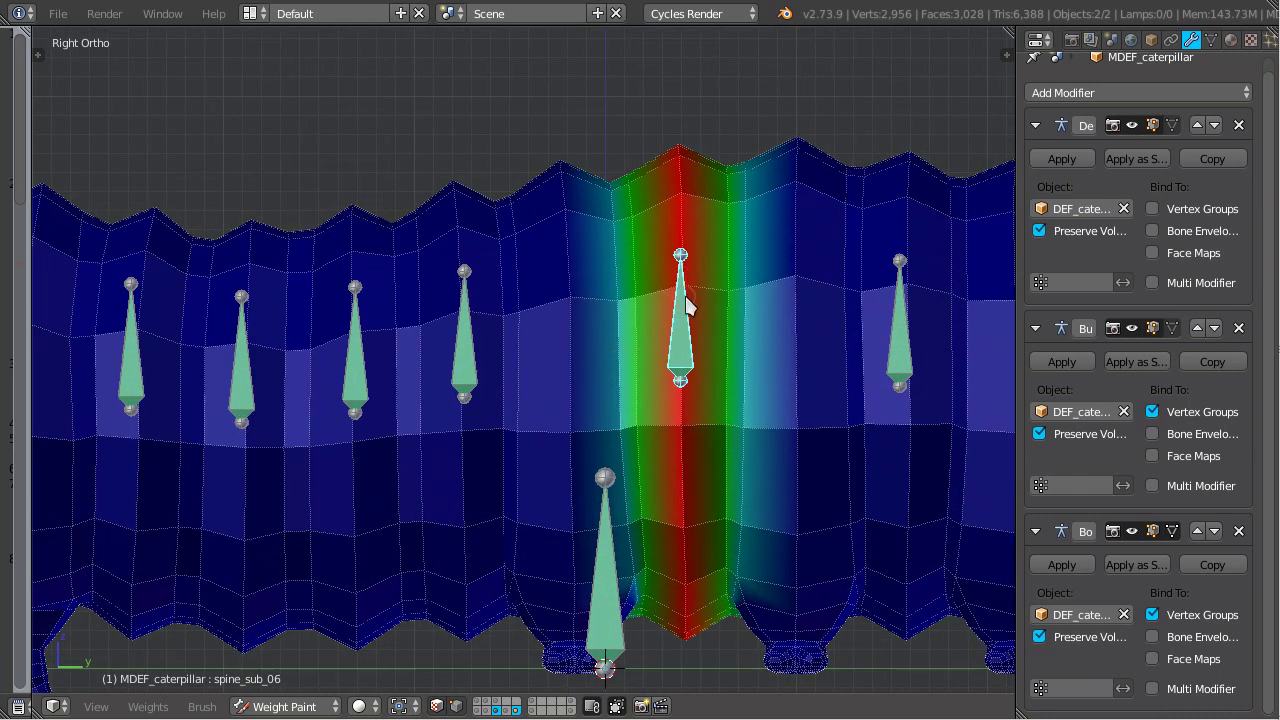
pyautogui.scroll(-1, 690, 395)
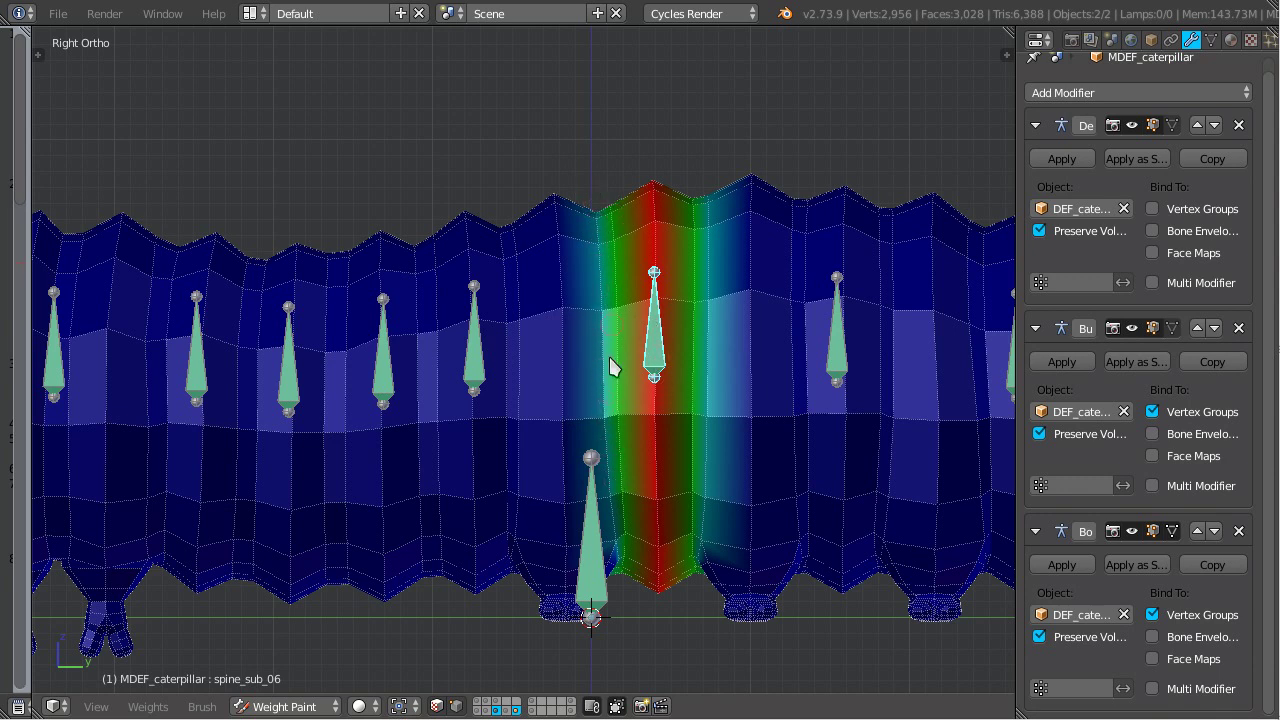
pyautogui.scroll(1, 608, 455)
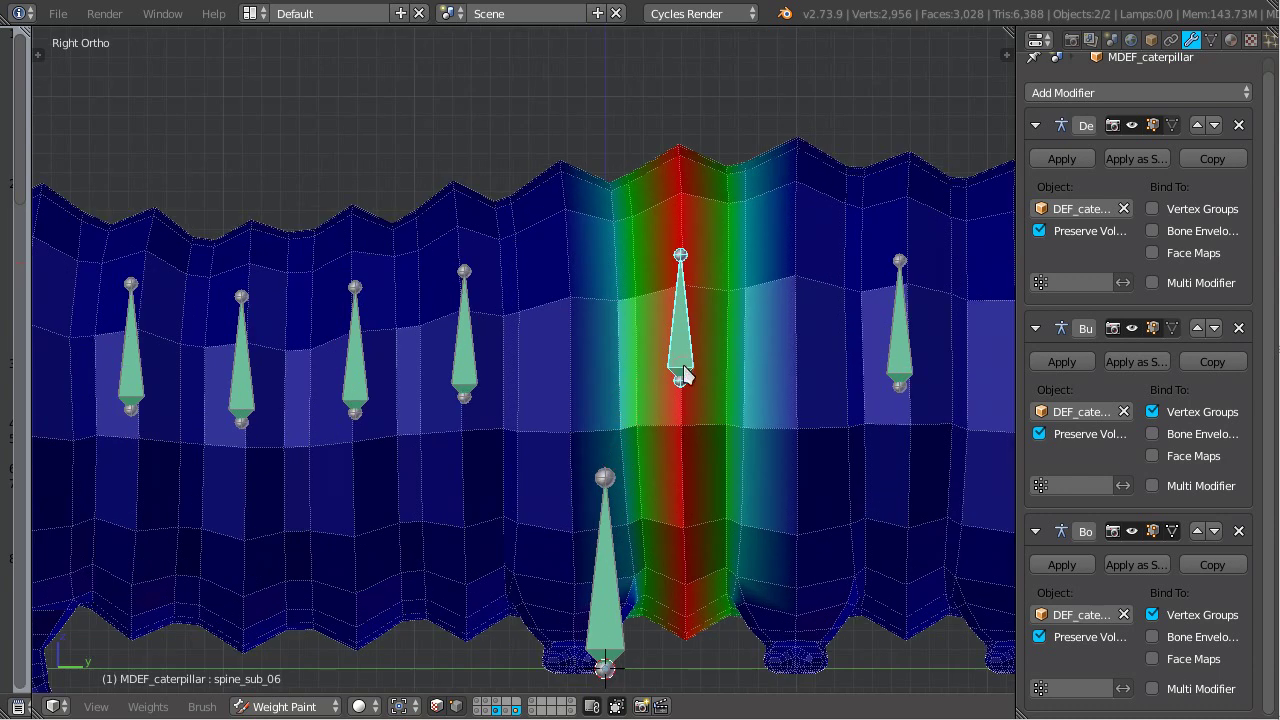
pyautogui.scroll(2, 651, 366)
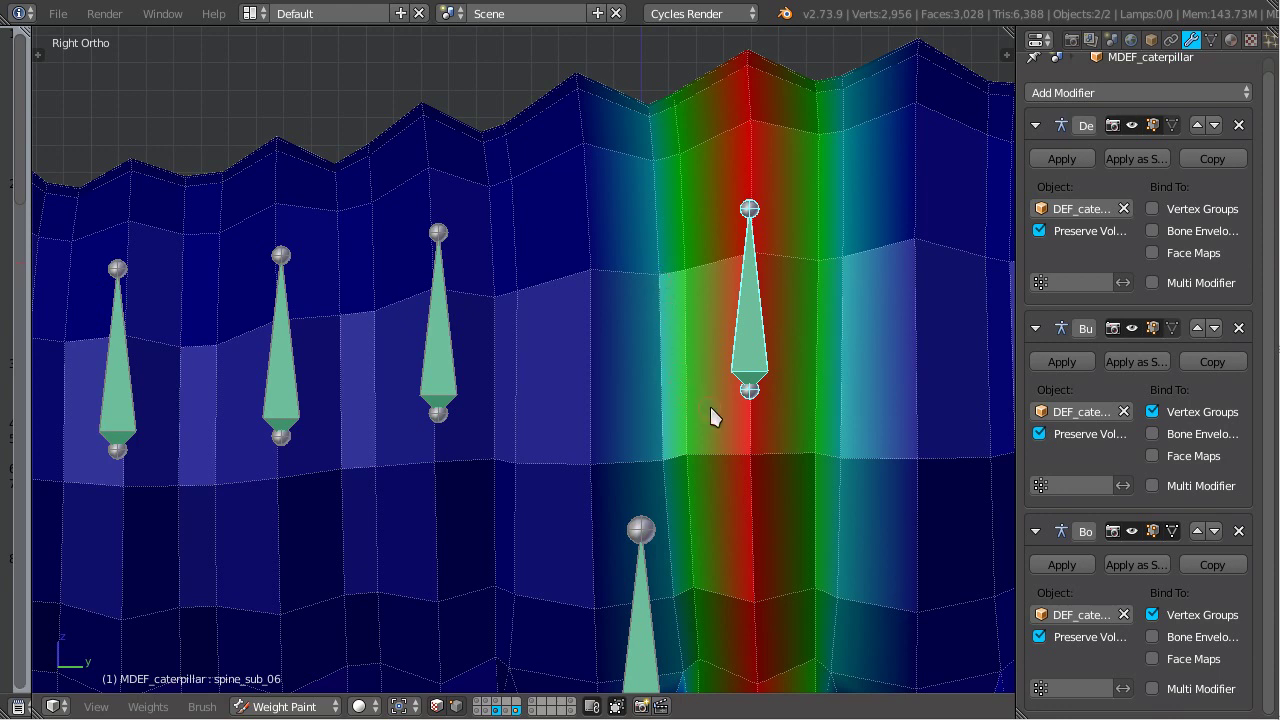
pyautogui.scroll(-5, 686, 312)
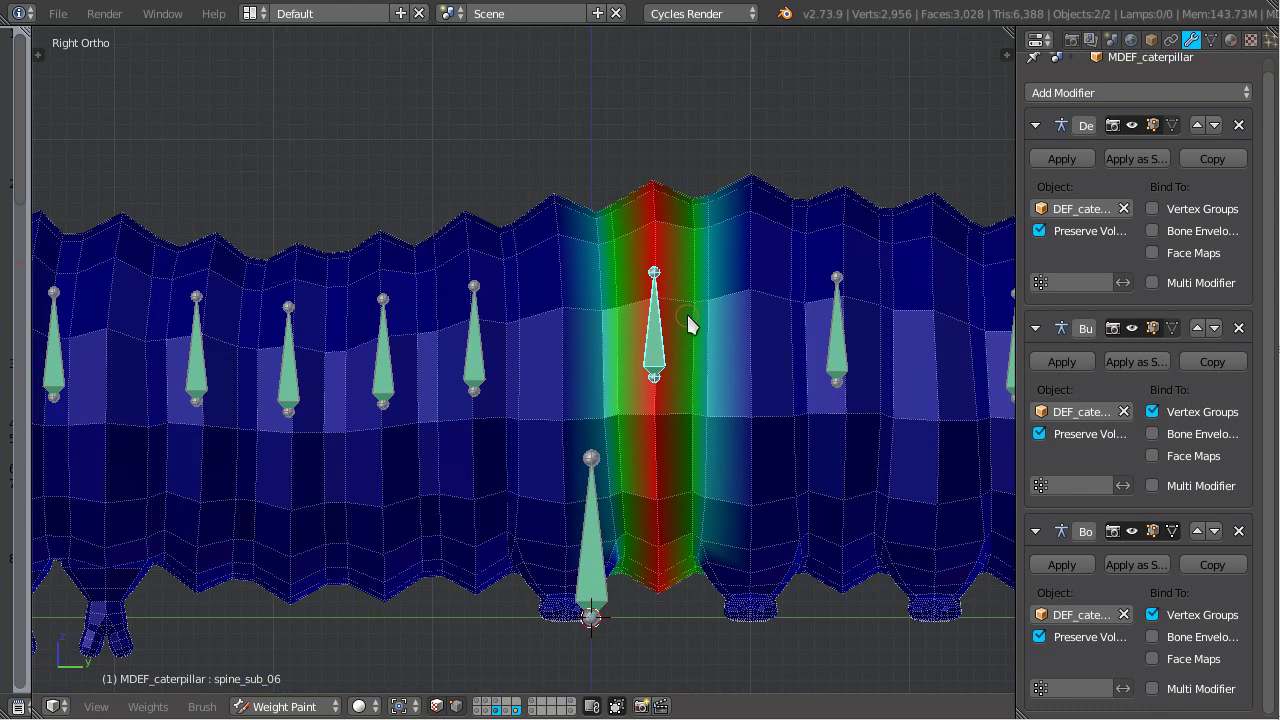
# Compare the weights of base_bulges and spine_sub_06 around the same body segment from several angles, ending on spine_sub_06
pyautogui.scroll(3, 574, 400)
pyautogui.scroll(-3, 577, 409)
pyautogui.moveTo(582, 436); pyautogui.dragTo(641, 487, button='middle')
pyautogui.rightClick(563, 494)
pyautogui.scroll(2, 586, 494)
pyautogui.moveTo(563, 523); pyautogui.dragTo(609, 421, button='middle')
pyautogui.scroll(2, 611, 430)
pyautogui.moveTo(626, 491)
pyautogui.mouseDown(button='middle')
pyautogui.moveTo(663, 457)
pyautogui.moveTo(606, 487)
pyautogui.mouseUp(button='middle')
pyautogui.scroll(-3, 640, 430)
pyautogui.rightClick(627, 290)
pyautogui.moveTo(627, 290); pyautogui.dragTo(726, 343, button='middle')
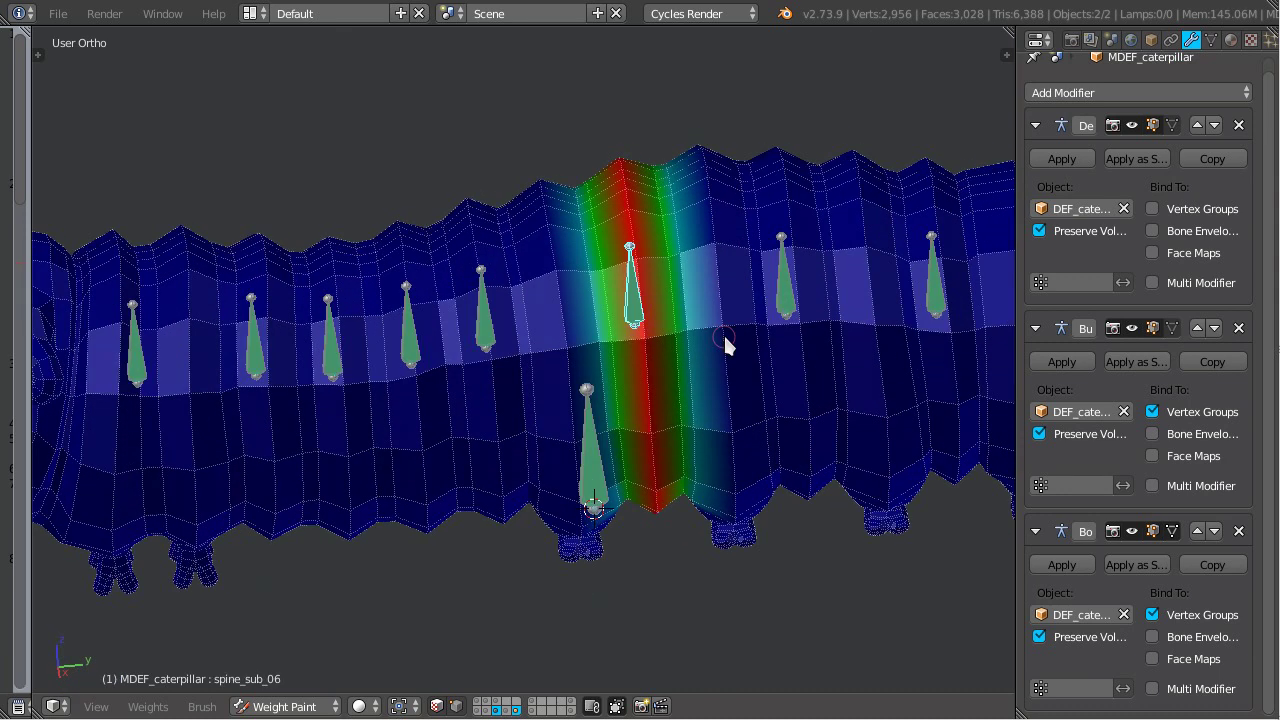
# Inspect the weights of the bulge bones from spine_sub_07 to spine_sub_09 towards the tail
pyautogui.rightClick(780, 295)
pyautogui.rightClick(936, 285)
pyautogui.scroll(-4, 880, 305)
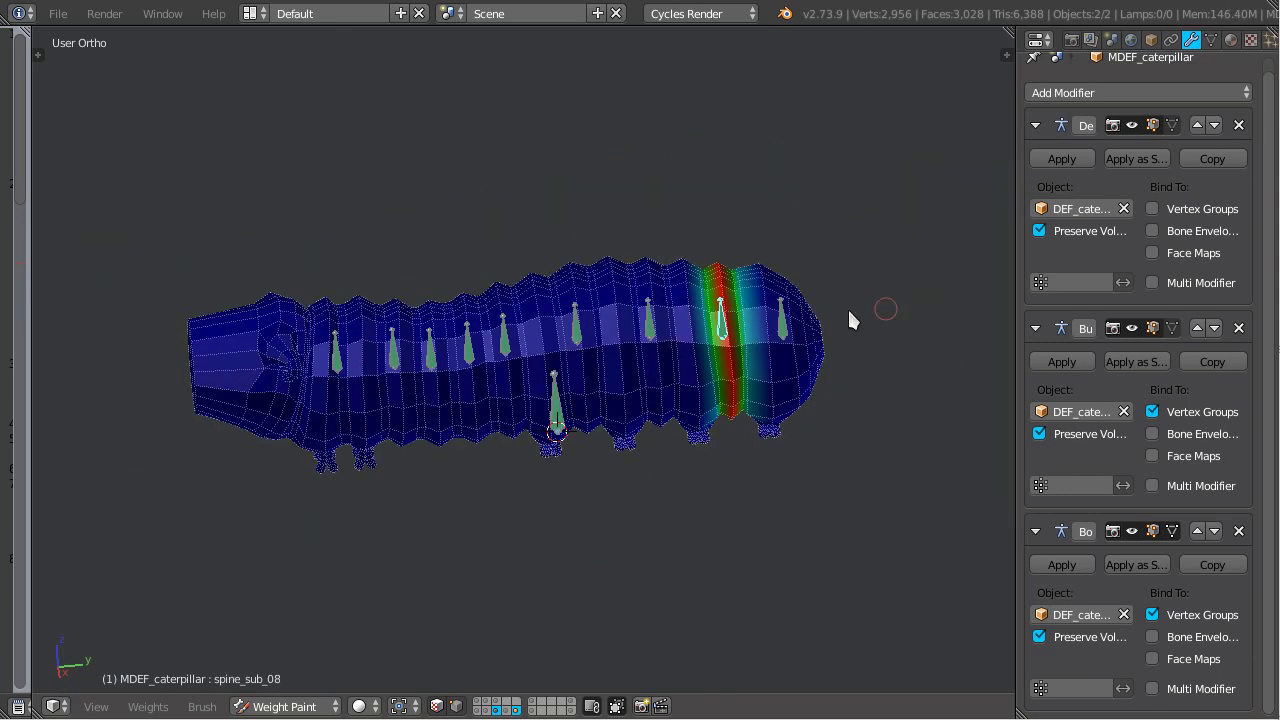
pyautogui.rightClick(783, 322)
pyautogui.scroll(4, 730, 350)
# Inspect the weights of the bulge bones from spine_sub_05 to spine_sub_02 towards the head, ending back on spine_sub_05
pyautogui.rightClick(477, 336)
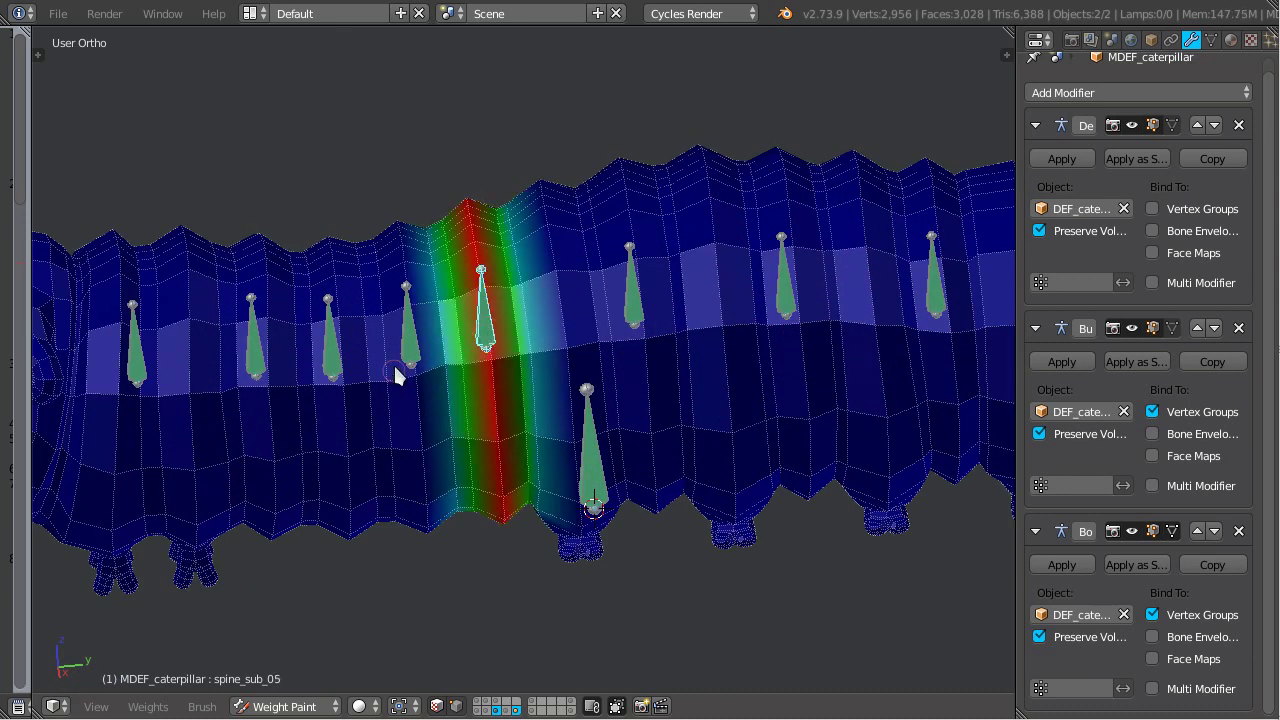
pyautogui.rightClick(420, 342)
pyautogui.rightClick(331, 362)
pyautogui.rightClick(253, 365)
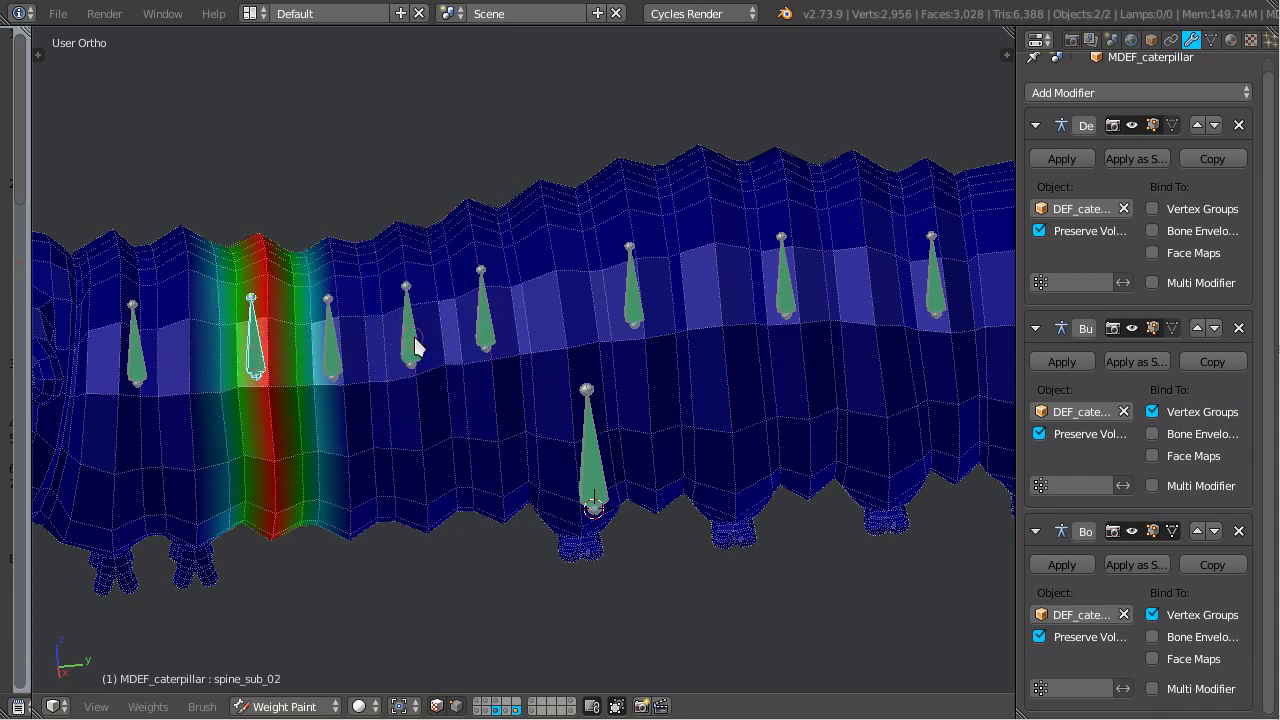
pyautogui.rightClick(414, 343)
pyautogui.rightClick(486, 334)
pyautogui.moveTo(486, 334); pyautogui.dragTo(640, 320, button='middle')
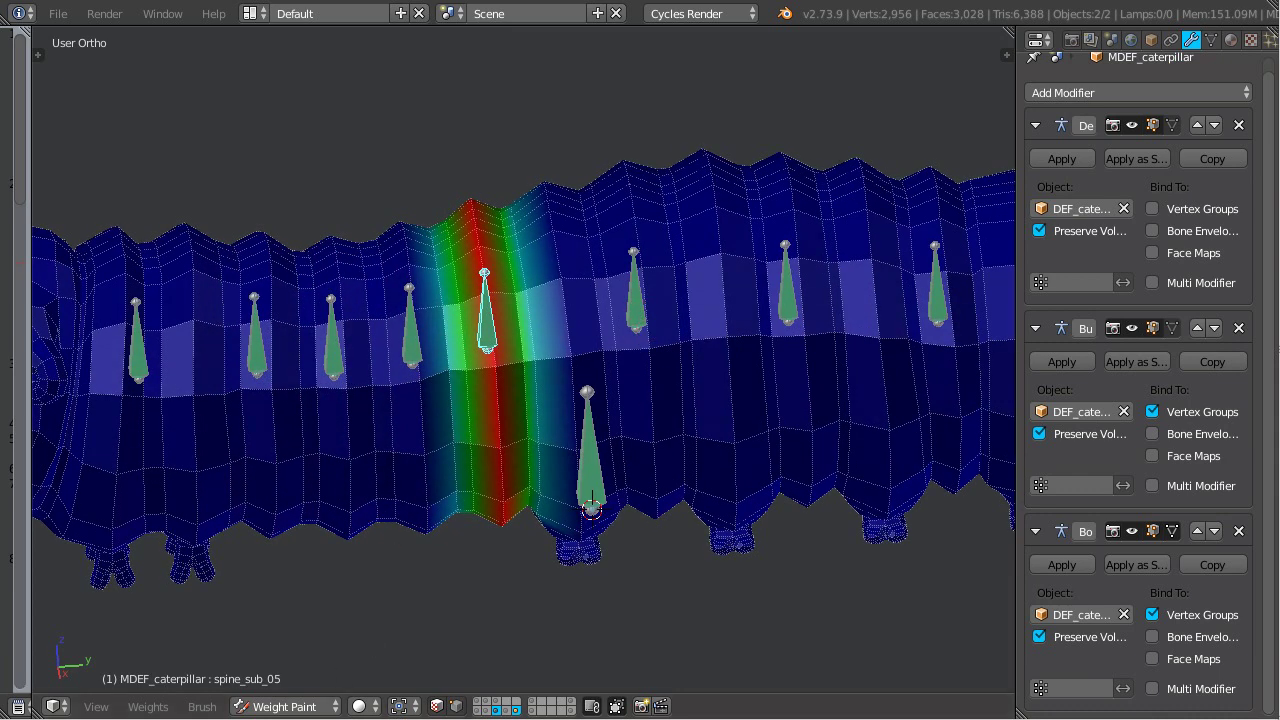
# Leave weight painting and show the bone properties of base_bulges in the DEF_caterpillar_bulges armature in Pose Mode
pyautogui.click(306, 706)
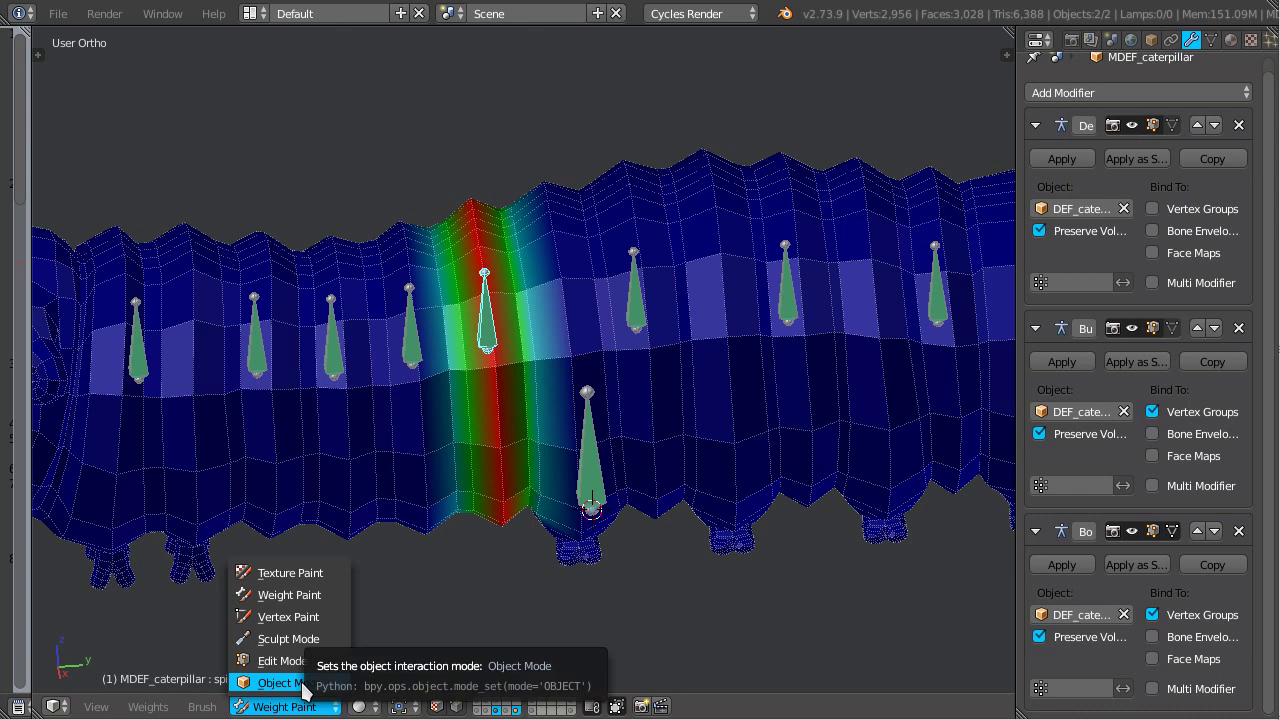
pyautogui.rightClick(600, 474)
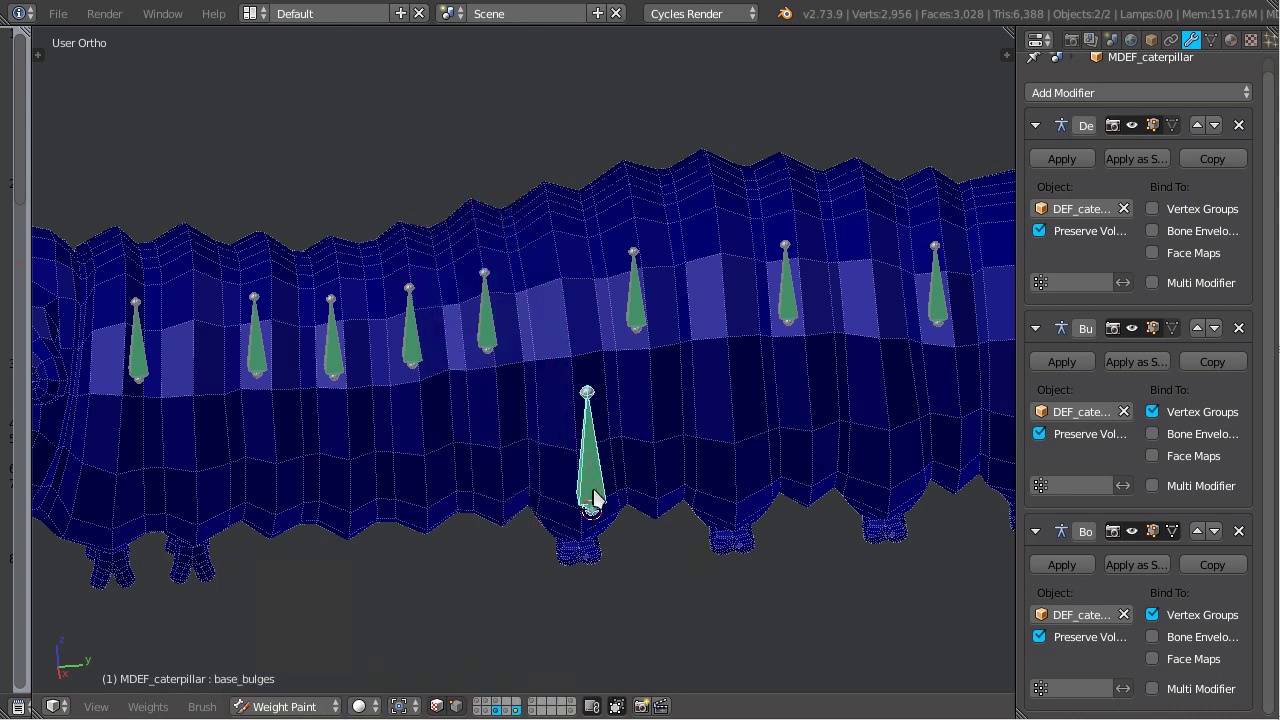
pyautogui.hotkey('ctrl', 'Tab')
pyautogui.rightClick(594, 482)
pyautogui.click(1190, 39)
pyautogui.click(1211, 39)
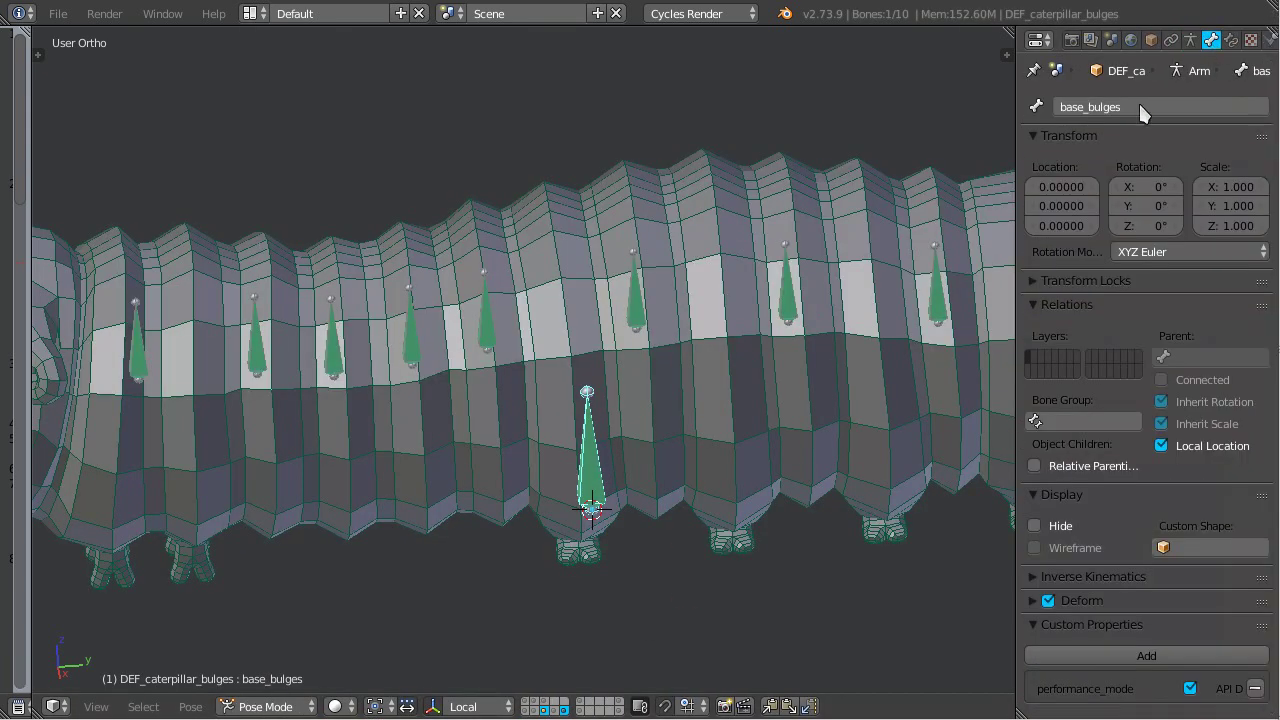
# Collapse the custom properties and compare the bone properties of base_bulges and spine_sub_06, ending on spine_sub_06
pyautogui.click(1051, 626)
pyautogui.click(1060, 626)
pyautogui.click(1087, 624)
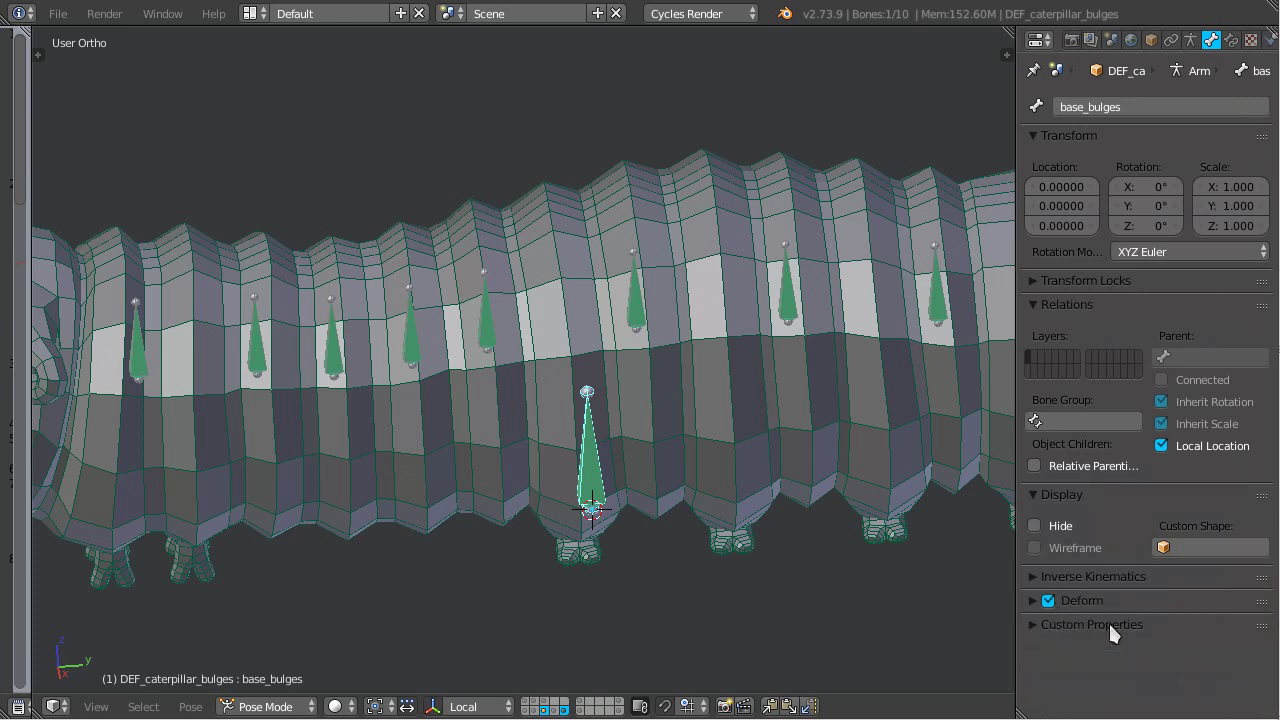
pyautogui.rightClick(650, 325)
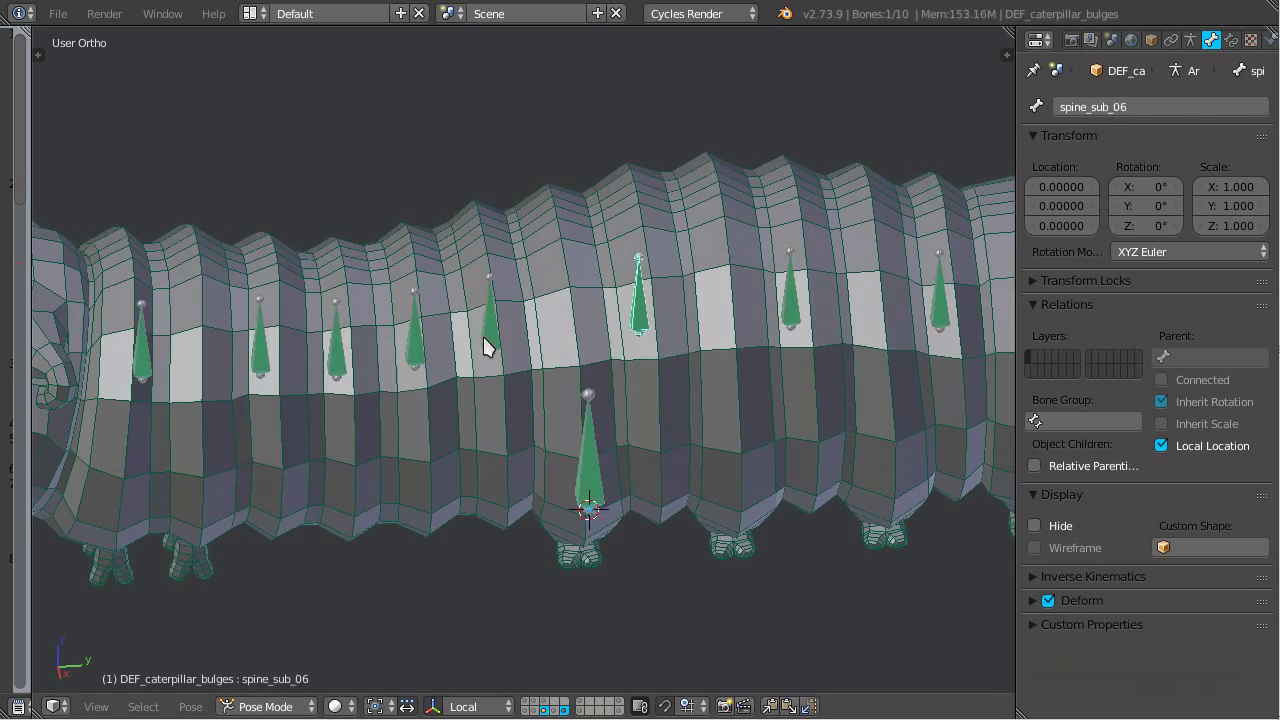
pyautogui.rightClick(601, 470)
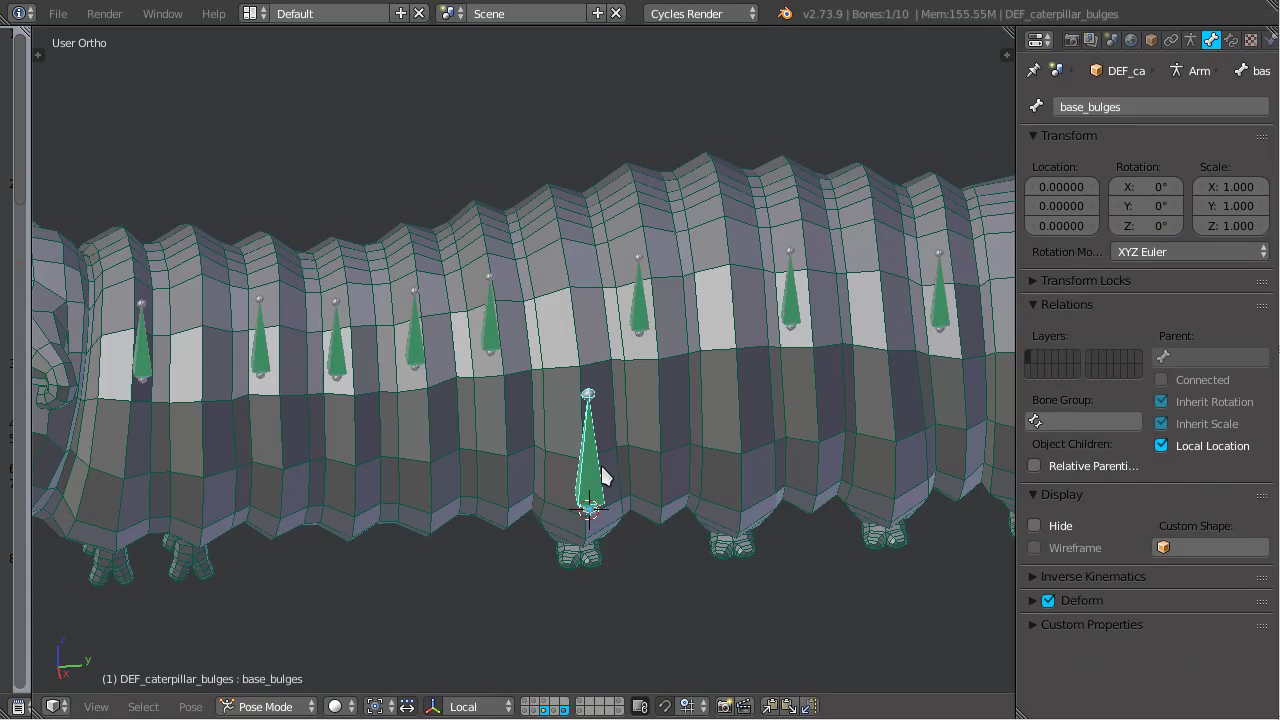
pyautogui.rightClick(652, 373)
pyautogui.rightClick(643, 323)
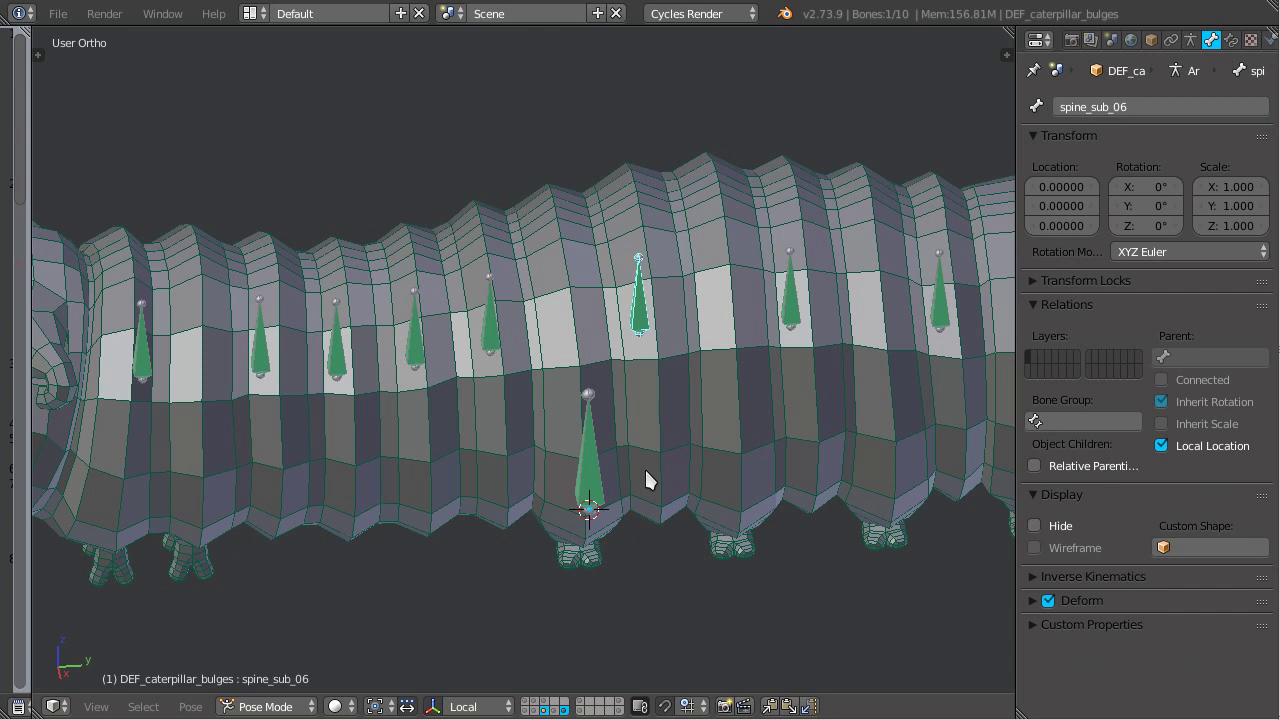
# Put MDEF_caterpillar back into Weight Paint mode with the spine_sub_05 bulge bone active, seen in right view
pyautogui.rightClick(618, 443)
pyautogui.hotkey('ctrl', 'Tab')
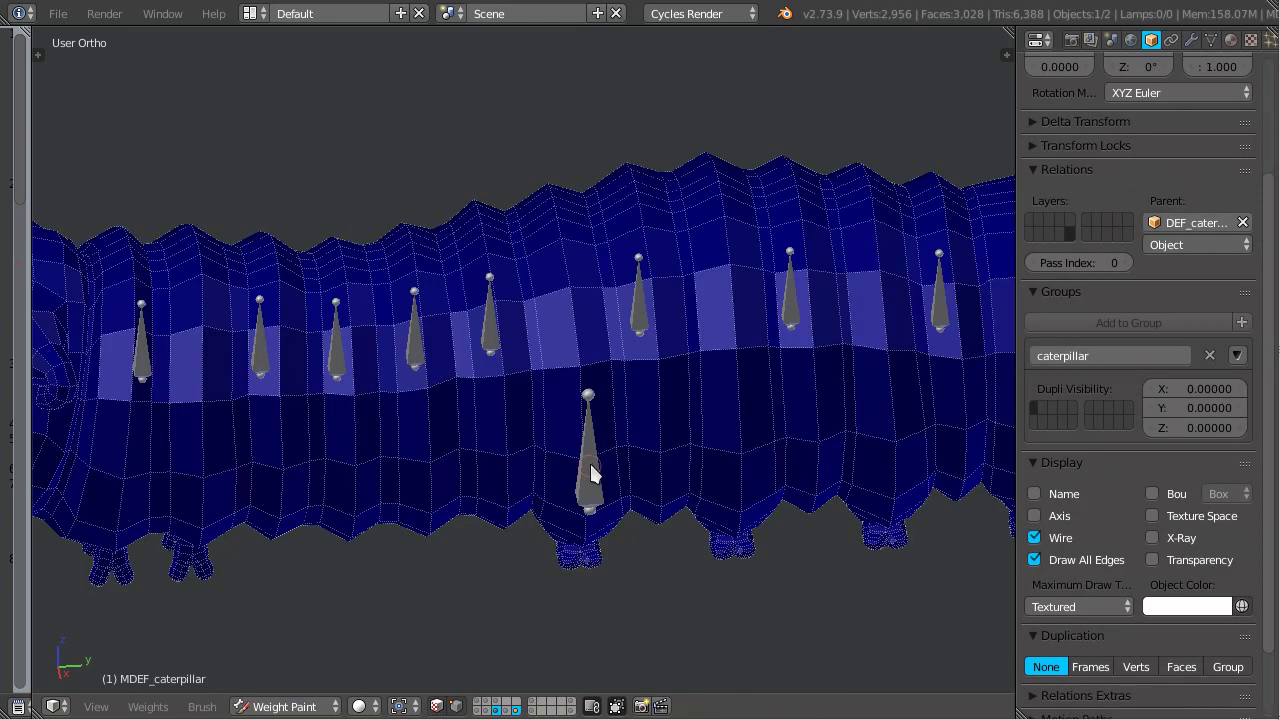
pyautogui.rightClick(641, 312)
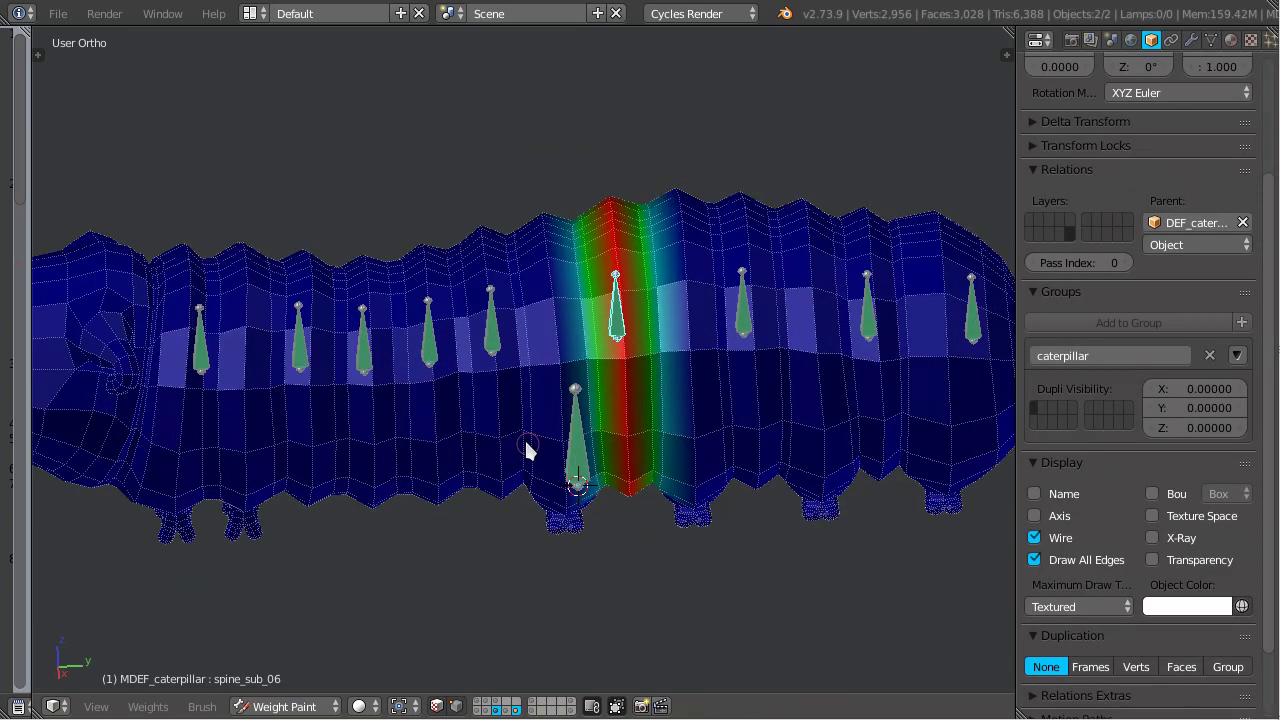
pyautogui.rightClick(491, 337)
pyautogui.press('KP_3')
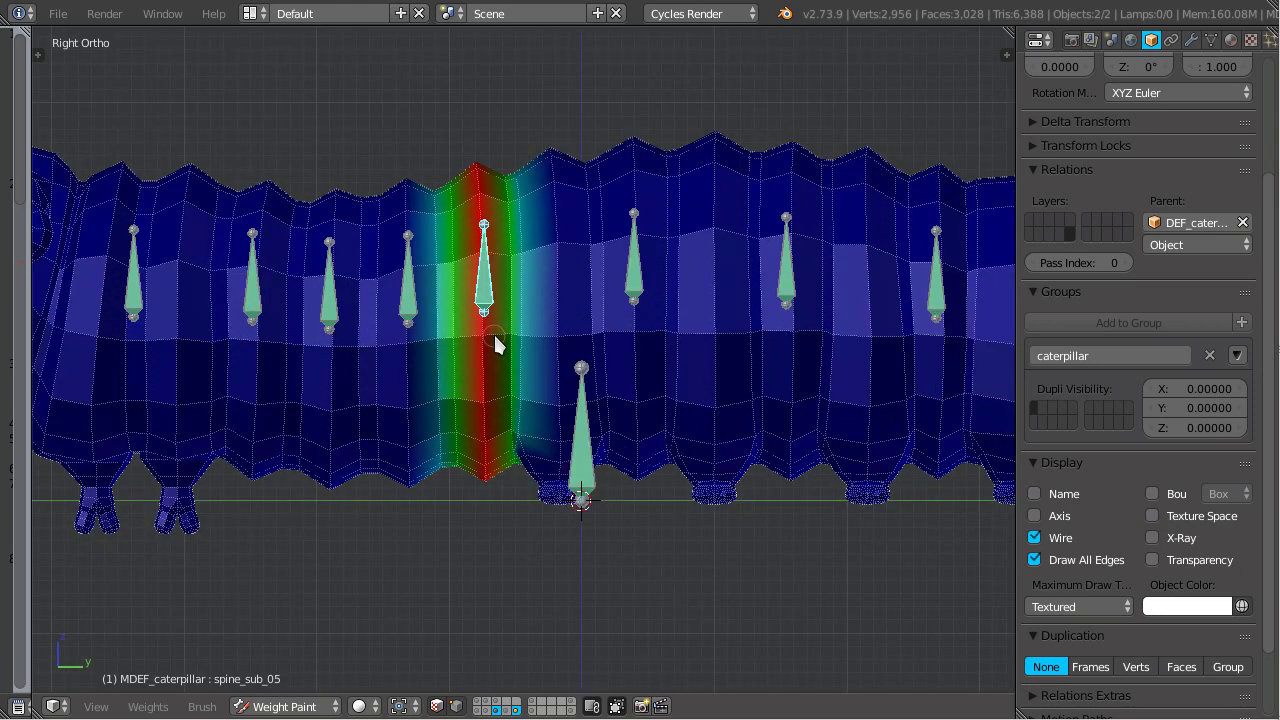
# Examine the falloff of the spine_sub_05 weights up close and compare it with base_bulges and spine_sub_06
pyautogui.scroll(4, 494, 343)
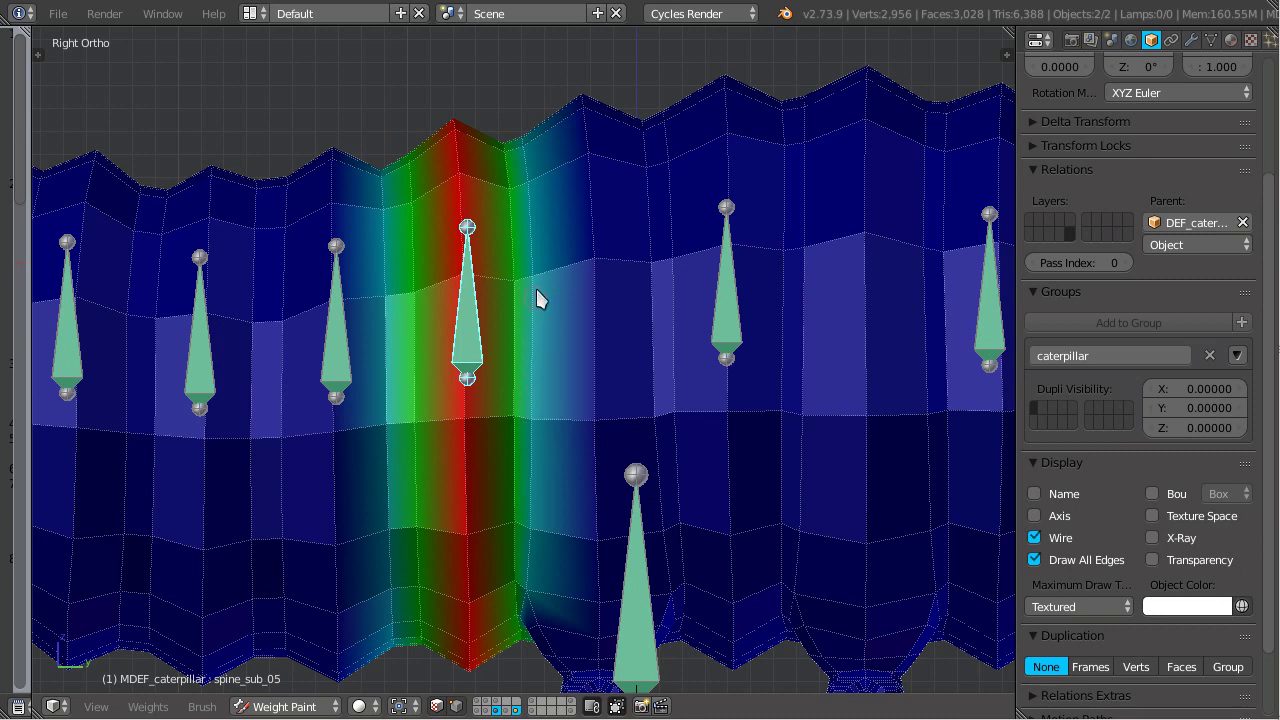
pyautogui.scroll(4, 540, 200)
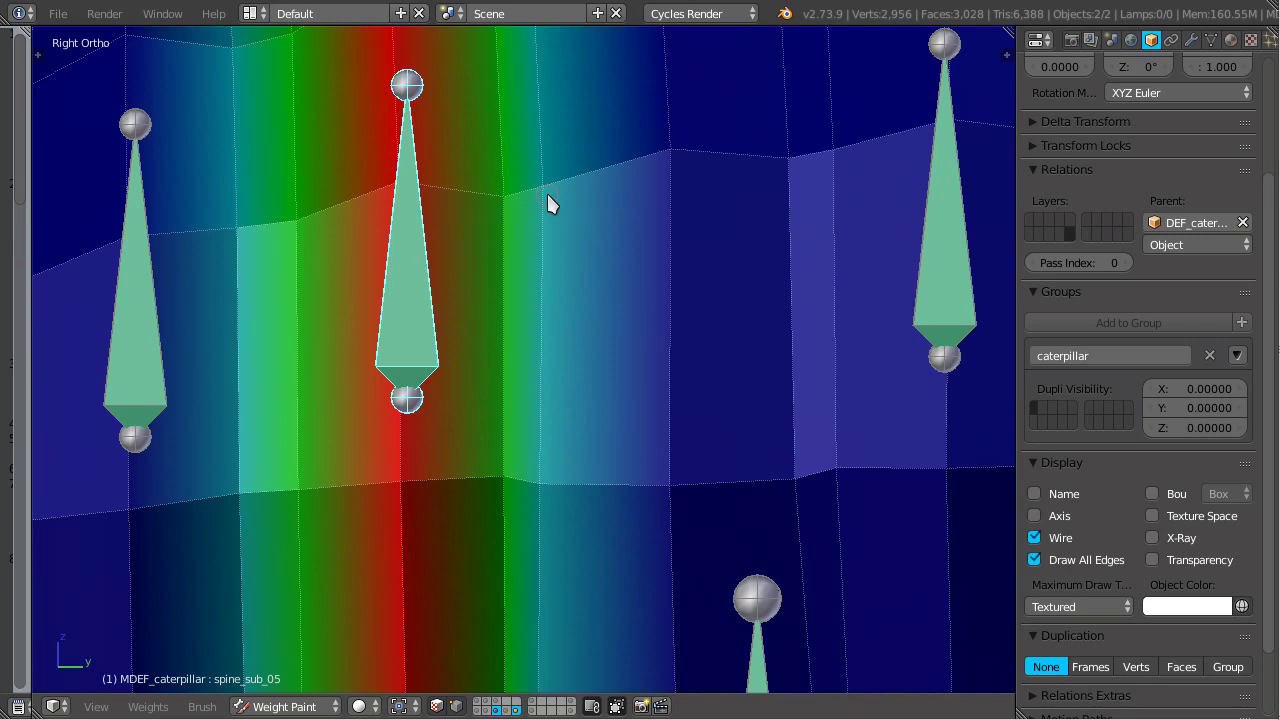
pyautogui.scroll(-3, 552, 290)
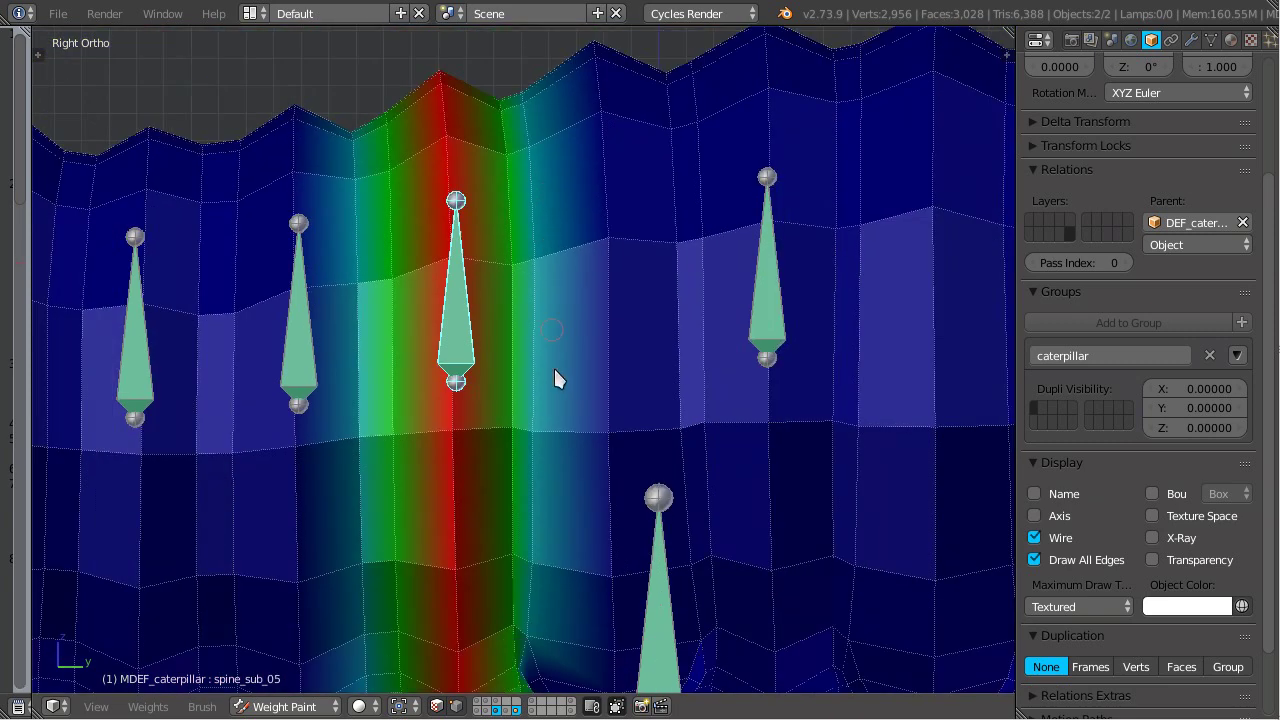
pyautogui.rightClick(666, 598)
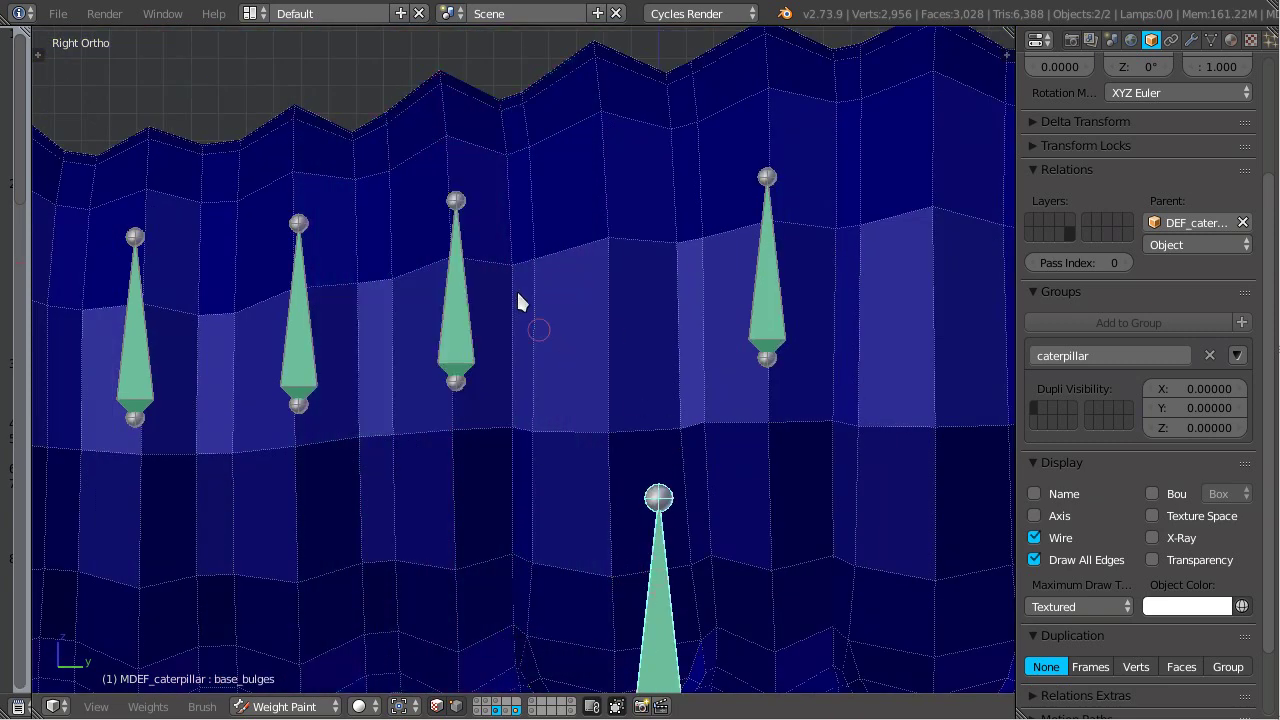
pyautogui.rightClick(474, 294)
pyautogui.rightClick(764, 298)
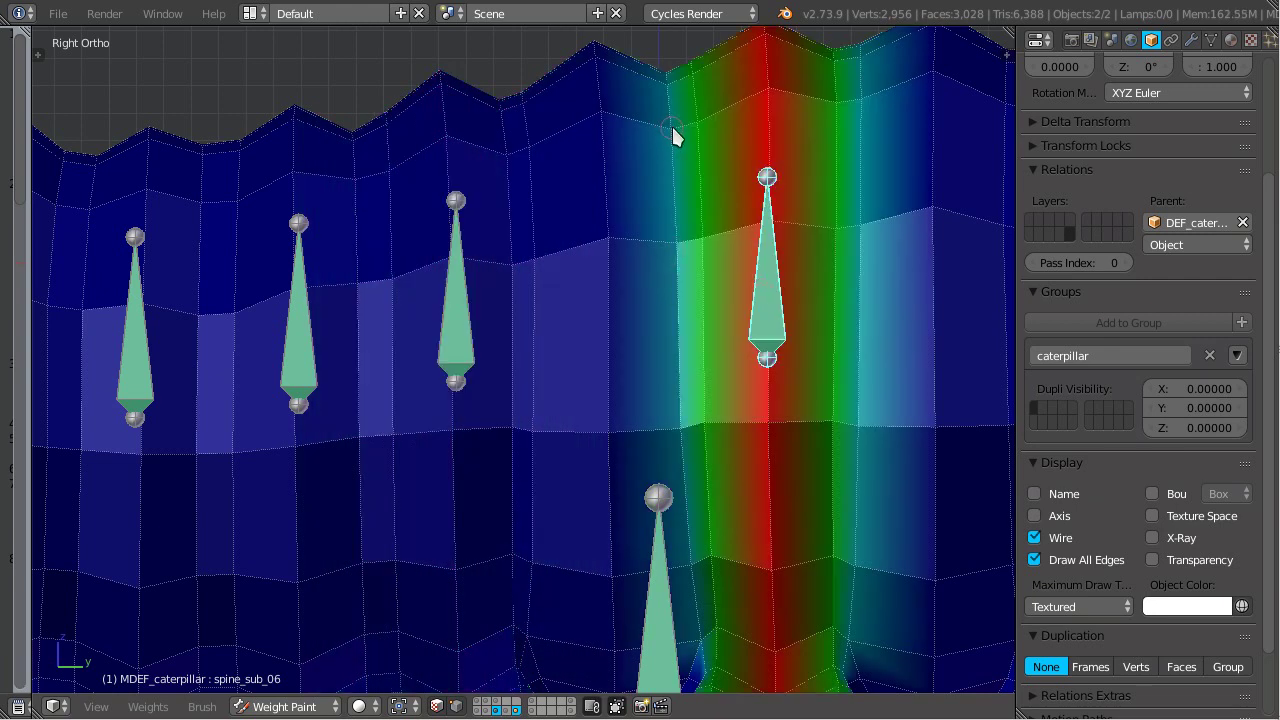
# Alternate between base_bulges and spine_sub_06 to compare their weights on the same vertices
pyautogui.rightClick(658, 567)
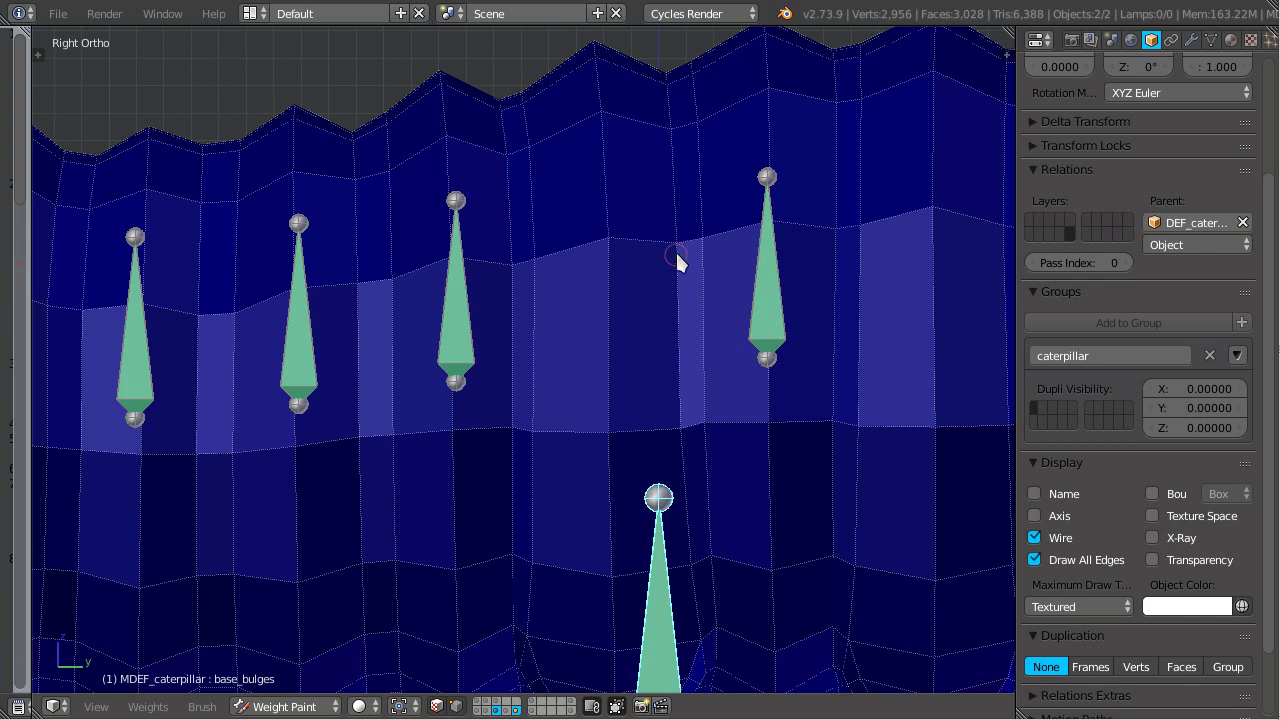
pyautogui.rightClick(772, 322)
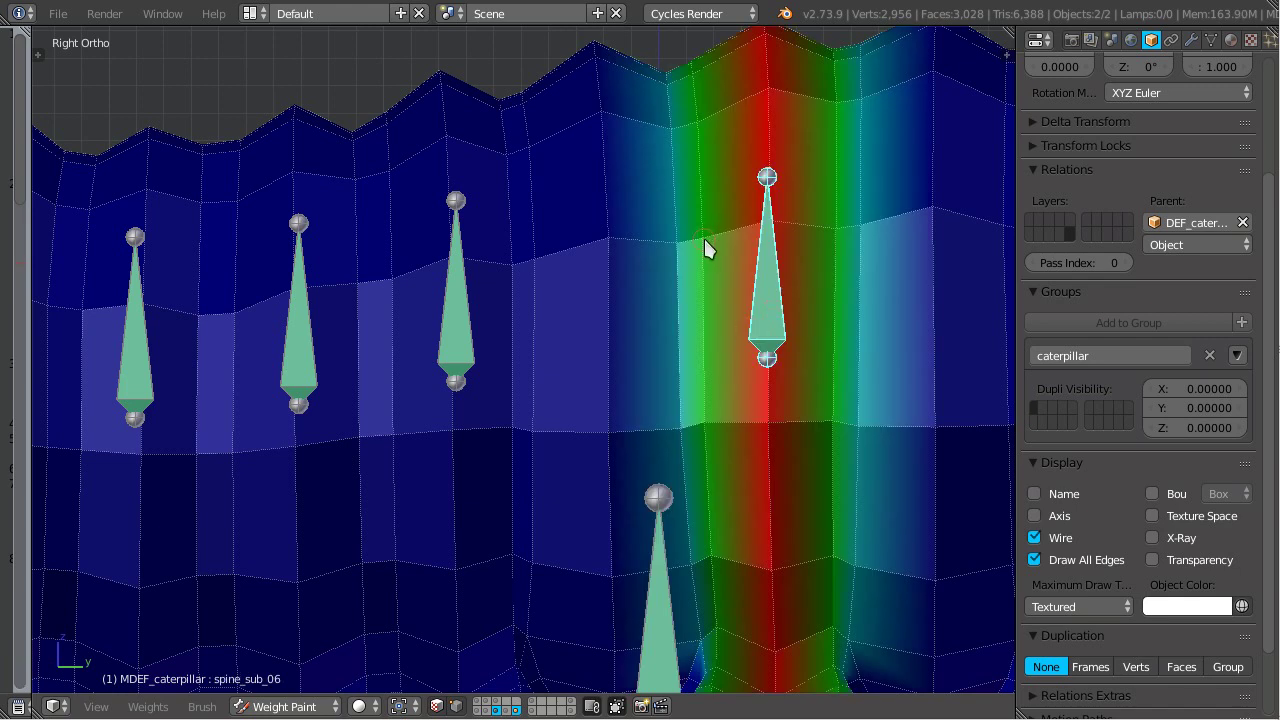
pyautogui.rightClick(657, 563)
pyautogui.rightClick(765, 312)
pyautogui.rightClick(660, 580)
pyautogui.rightClick(772, 302)
pyautogui.scroll(-5, 590, 275)
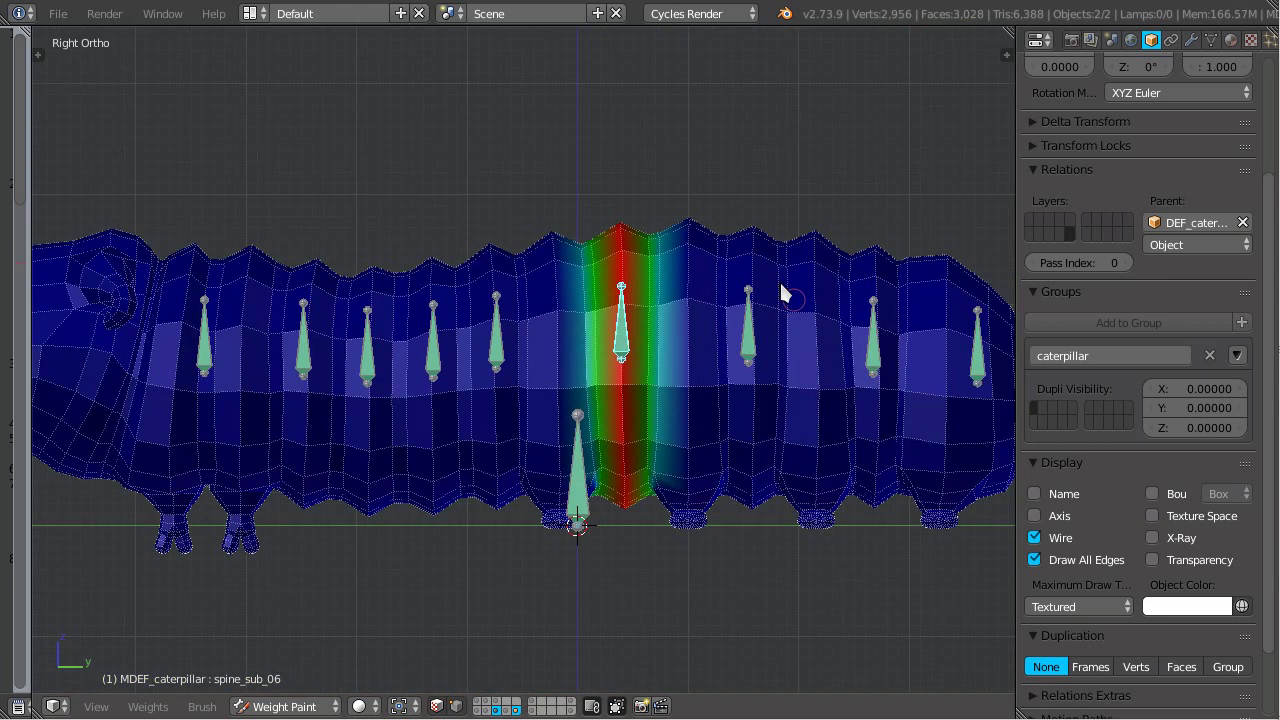
# Inspect the weights of spine_sub_05, spine_sub_04 and spine_sub_03 in turn up close
pyautogui.scroll(4, 697, 303)
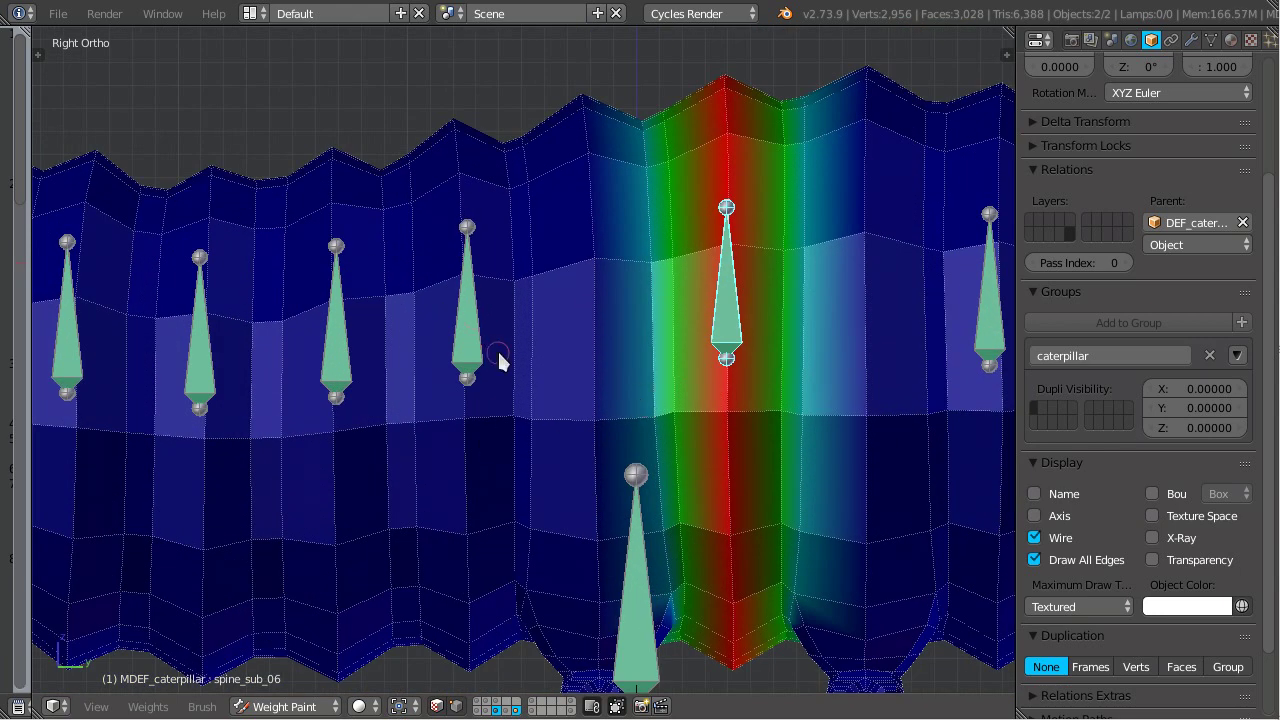
pyautogui.rightClick(460, 362)
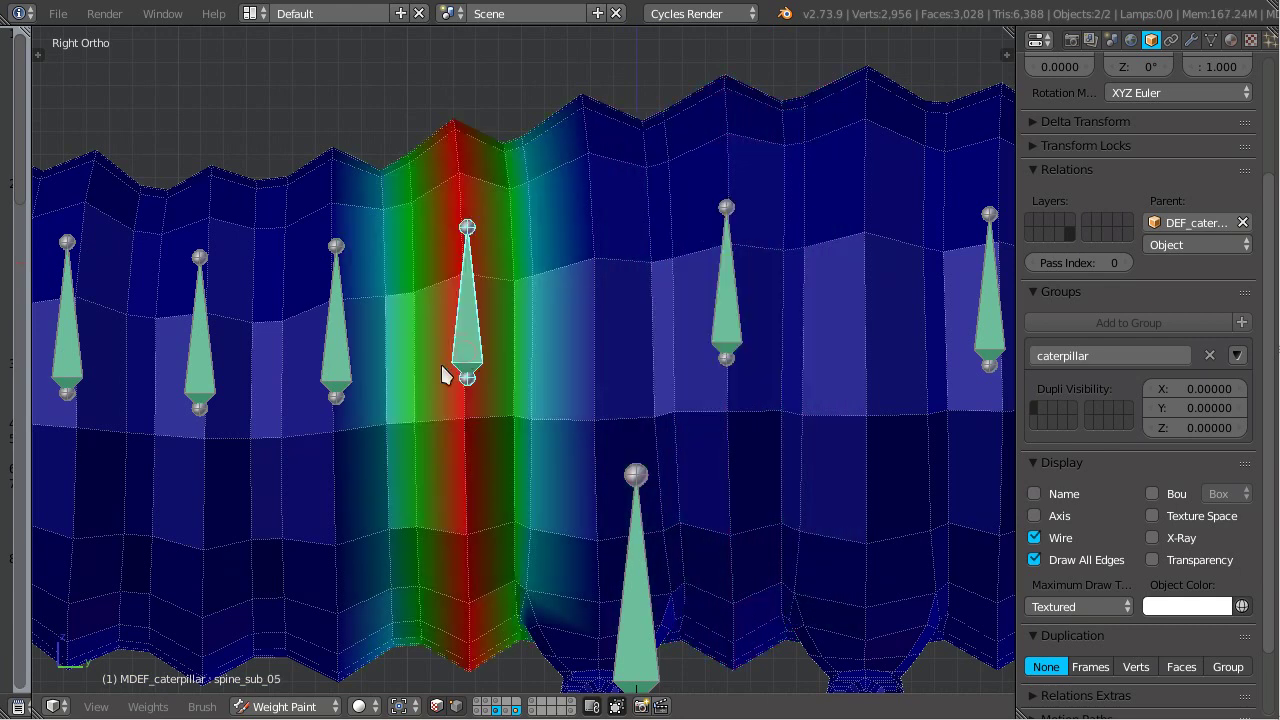
pyautogui.rightClick(343, 370)
pyautogui.keyDown('shift'); pyautogui.moveTo(382, 446); pyautogui.dragTo(600, 399, button='middle'); pyautogui.keyUp('shift')
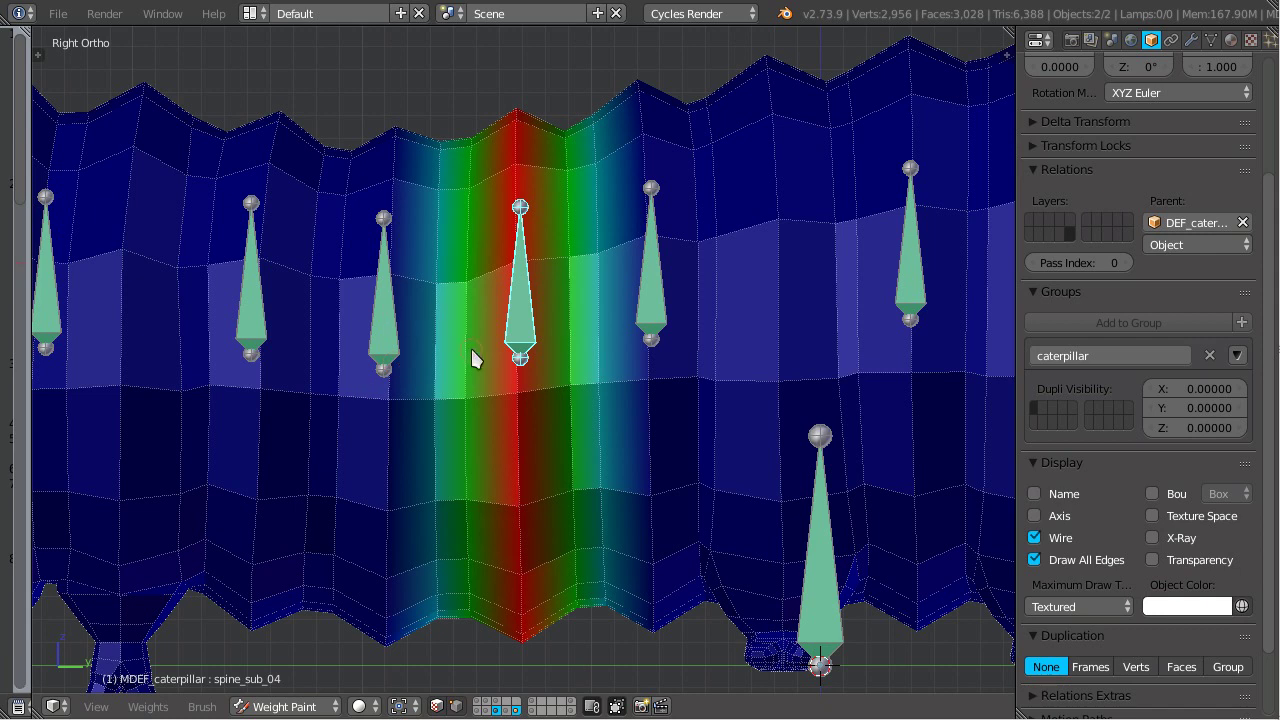
pyautogui.scroll(2, 452, 420)
pyautogui.rightClick(329, 330)
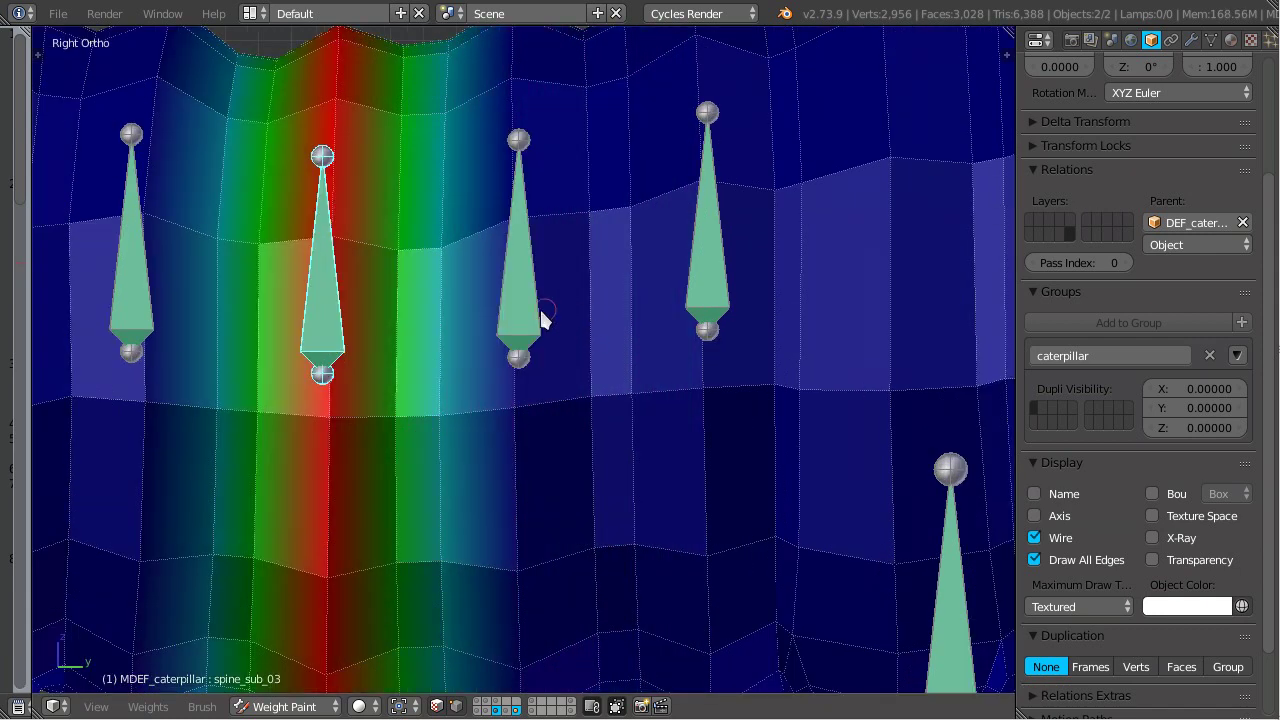
# Alternate between spine_sub_04 and spine_sub_05 to compare how their weights overlap, ending on spine_sub_05
pyautogui.rightClick(533, 317)
pyautogui.rightClick(720, 300)
pyautogui.rightClick(518, 305)
pyautogui.rightClick(728, 294)
pyautogui.rightClick(514, 298)
pyautogui.rightClick(716, 294)
pyautogui.scroll(-4, 732, 297)
pyautogui.scroll(-5, 732, 292)
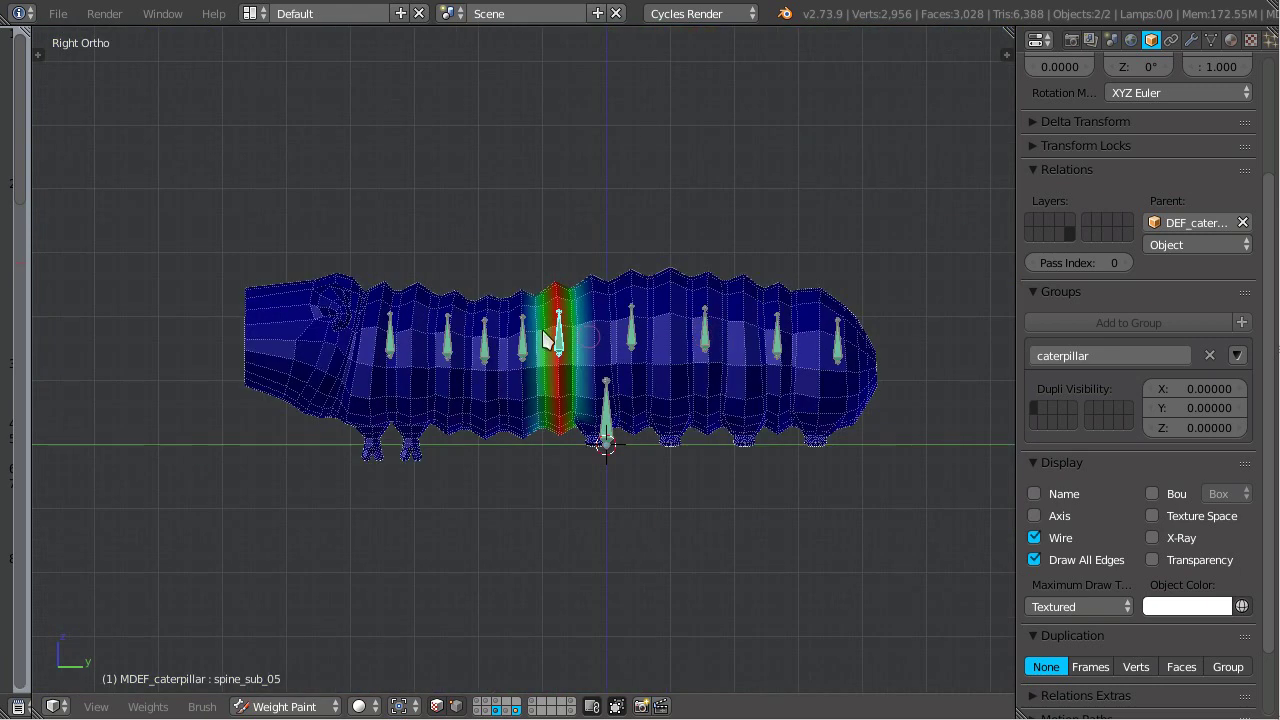
# Compare the base_bulges weights with those of spine_sub_05 and the neighbouring bulge bone in an angled view
pyautogui.moveTo(540, 354); pyautogui.dragTo(556, 422, button='middle')
pyautogui.rightClick(600, 450)
pyautogui.scroll(2, 708, 423)
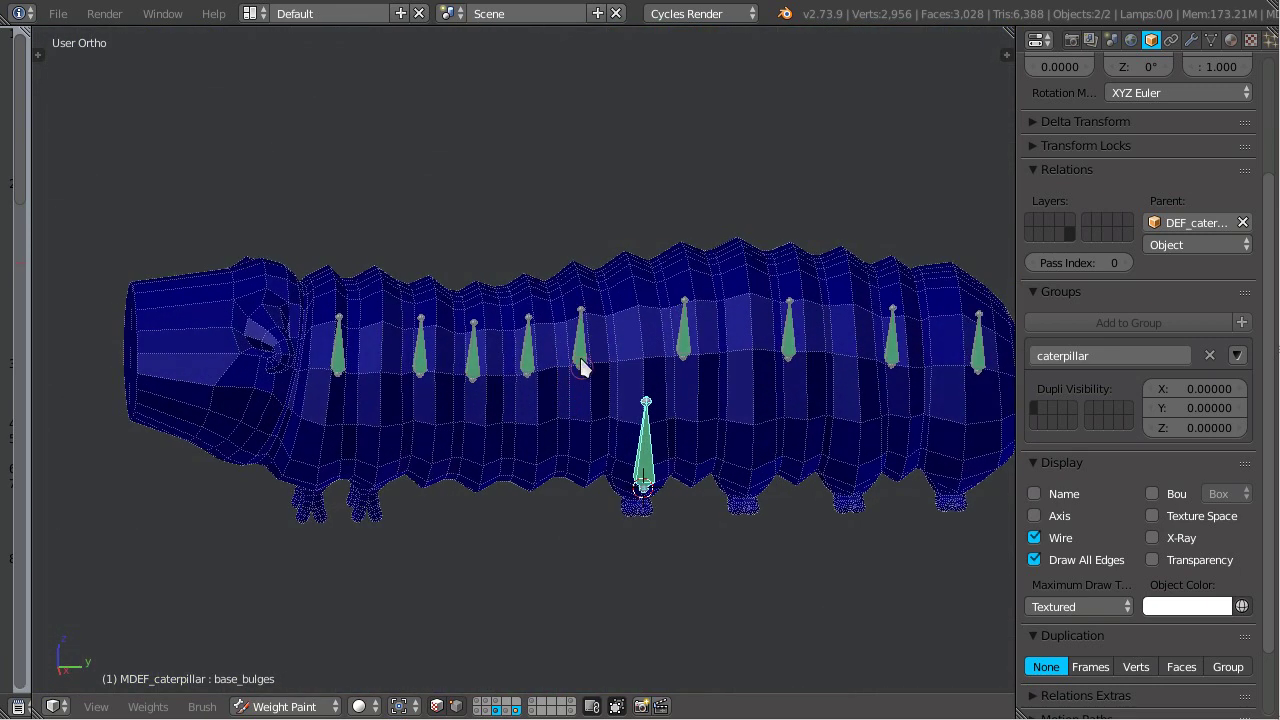
pyautogui.rightClick(580, 352)
pyautogui.scroll(1, 706, 363)
pyautogui.rightClick(751, 350)
pyautogui.scroll(1, 740, 350)
# Inspect the weights of the bulge bones nearer the head from an angle, ending close up on spine_sub_03
pyautogui.moveTo(735, 345); pyautogui.dragTo(797, 447, button='middle')
pyautogui.scroll(-3, 634, 523)
pyautogui.scroll(3, 740, 492)
pyautogui.rightClick(516, 341)
pyautogui.rightClick(440, 363)
pyautogui.scroll(3, 417, 320)
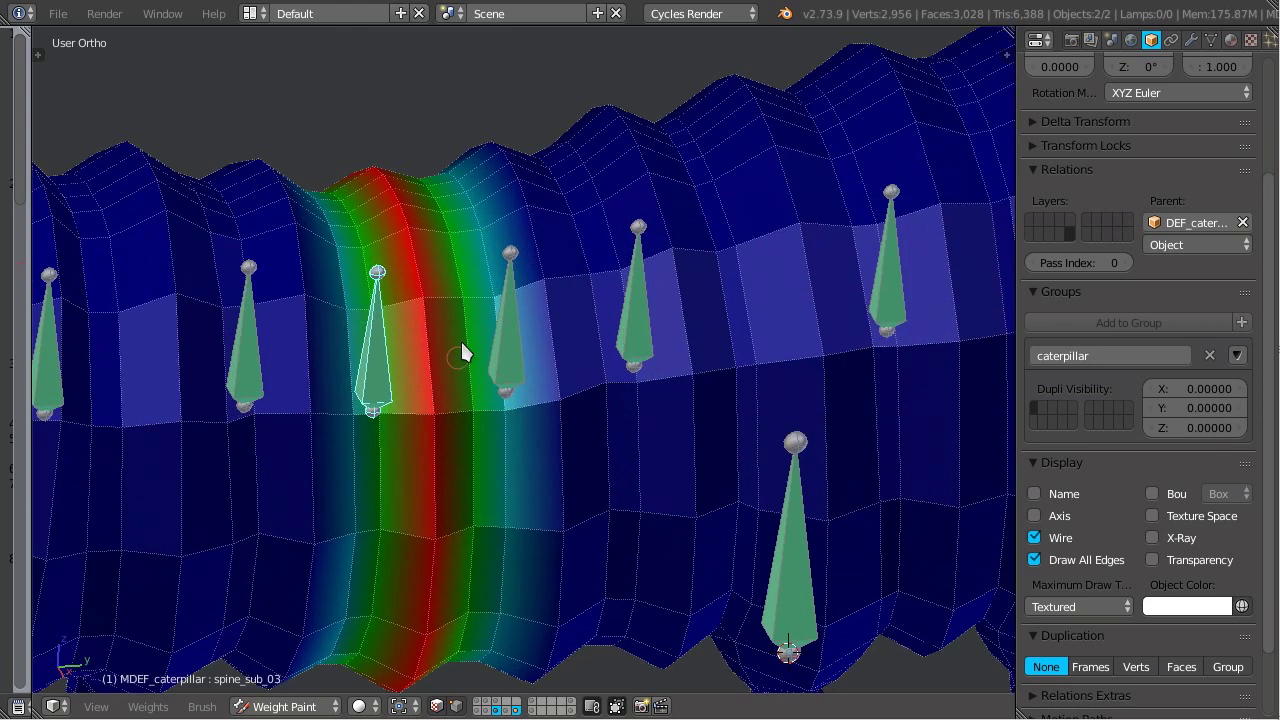
# Check the base_bulges weights over the whole body, then those of spine_sub_04
pyautogui.scroll(-1, 453, 370)
pyautogui.scroll(-2, 453, 370)
pyautogui.moveTo(471, 329); pyautogui.dragTo(408, 329, button='middle')
pyautogui.rightClick(660, 463)
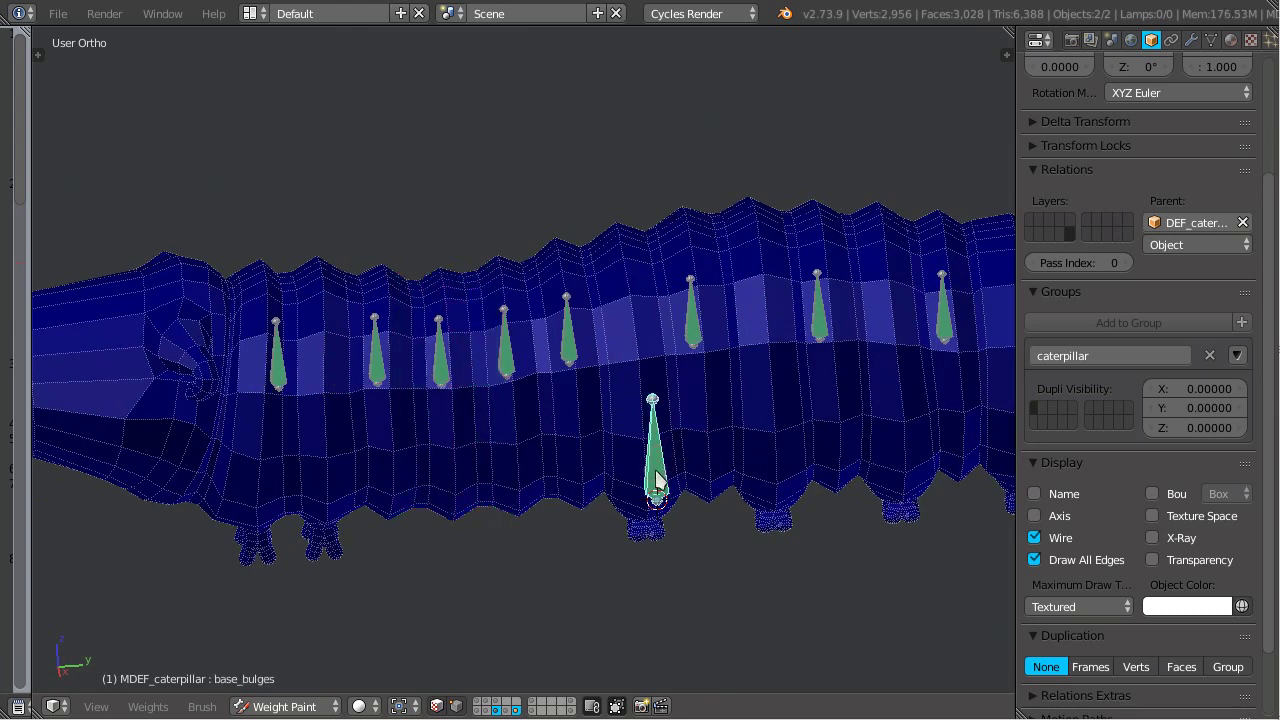
pyautogui.scroll(-3, 654, 486)
pyautogui.scroll(4, 585, 415)
pyautogui.rightClick(503, 358)
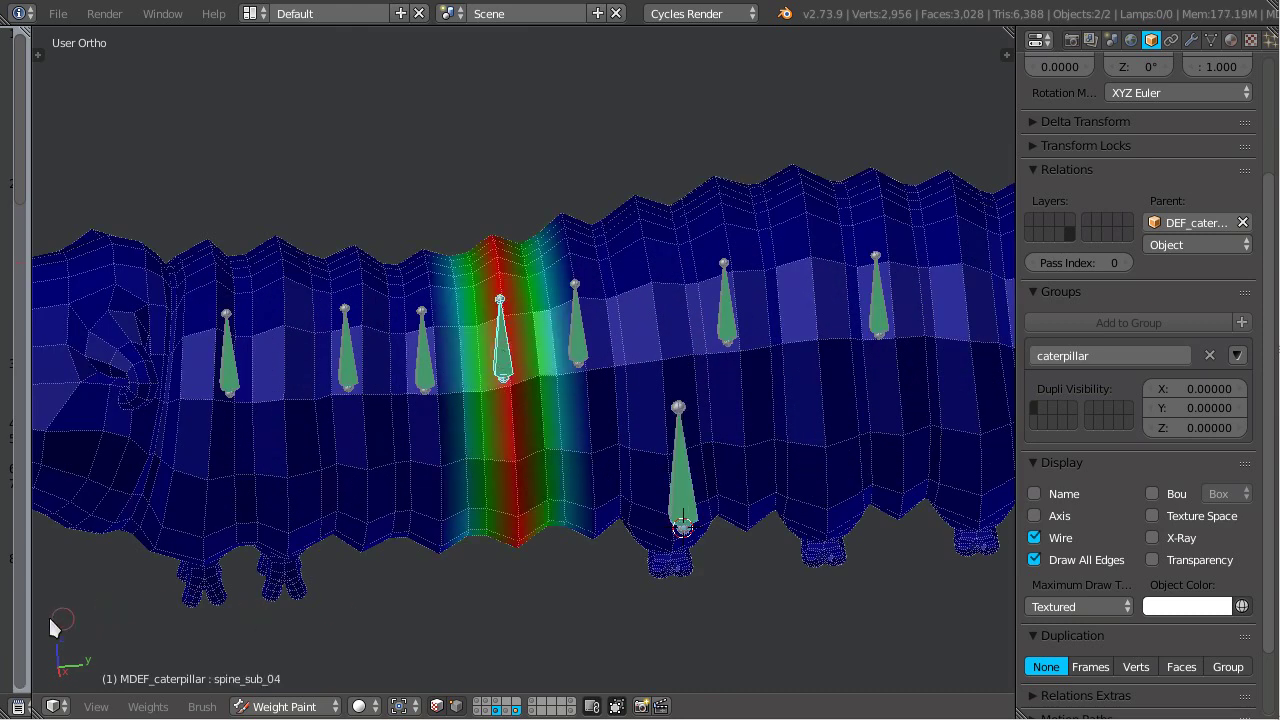
# Widen the text editor to show the inverted weight-sum script and make base_bulges the active bone beside it
pyautogui.moveTo(30, 616); pyautogui.dragTo(546, 616)
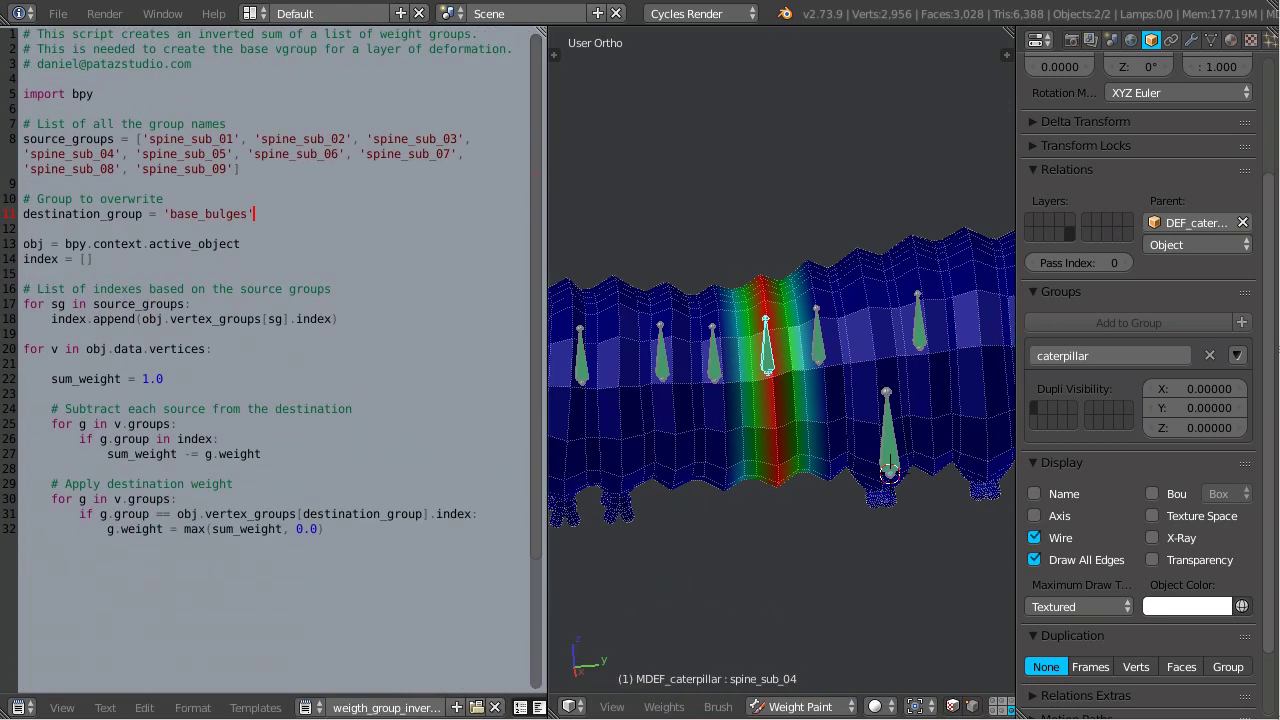
pyautogui.click(394, 569)
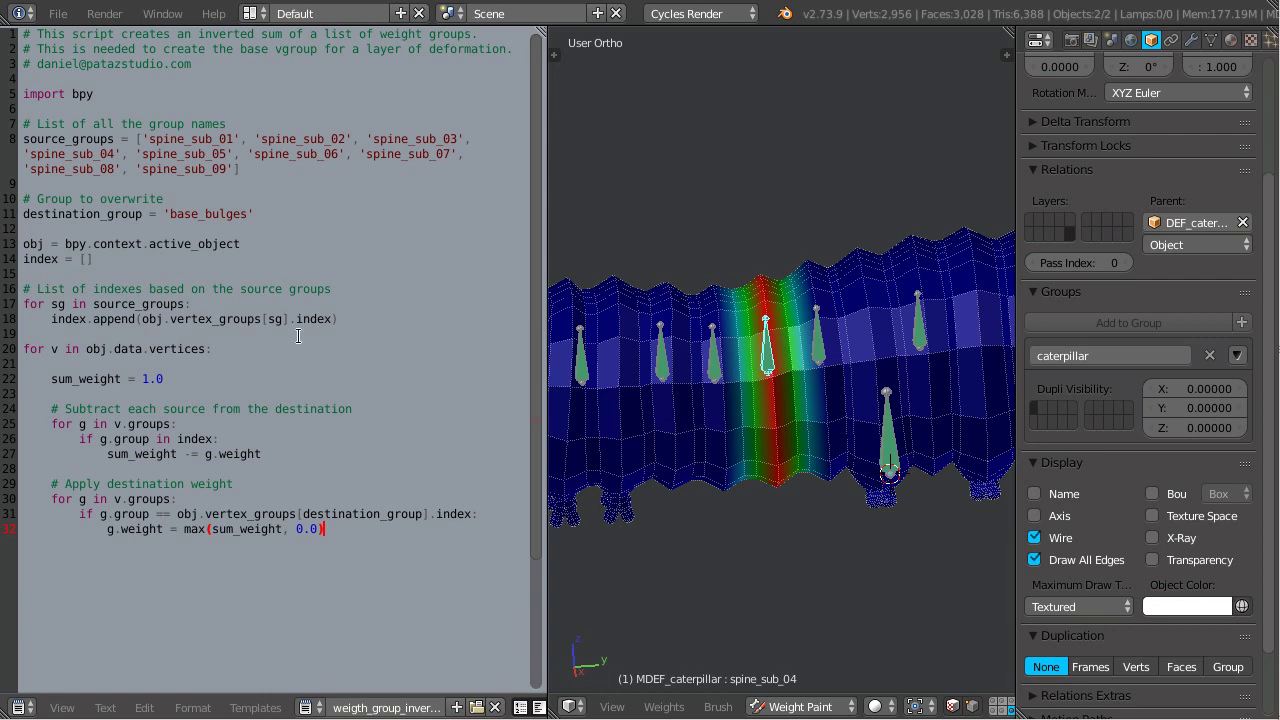
pyautogui.click(286, 213)
pyautogui.moveTo(807, 489); pyautogui.dragTo(850, 446, button='middle')
pyautogui.rightClick(891, 438)
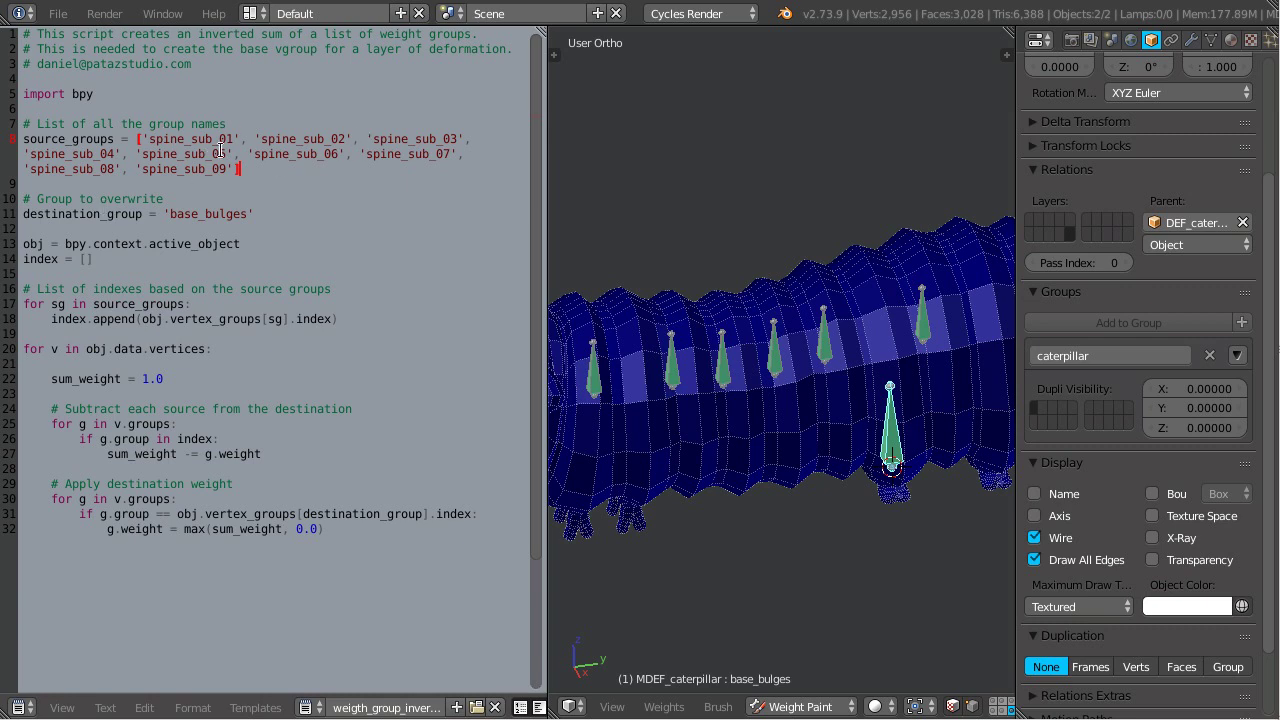
# Shrink the properties editor to widen the 3D view and check the weights of spine_sub_01 and spine_sub_09
pyautogui.moveTo(770, 480); pyautogui.dragTo(716, 486, button='middle')
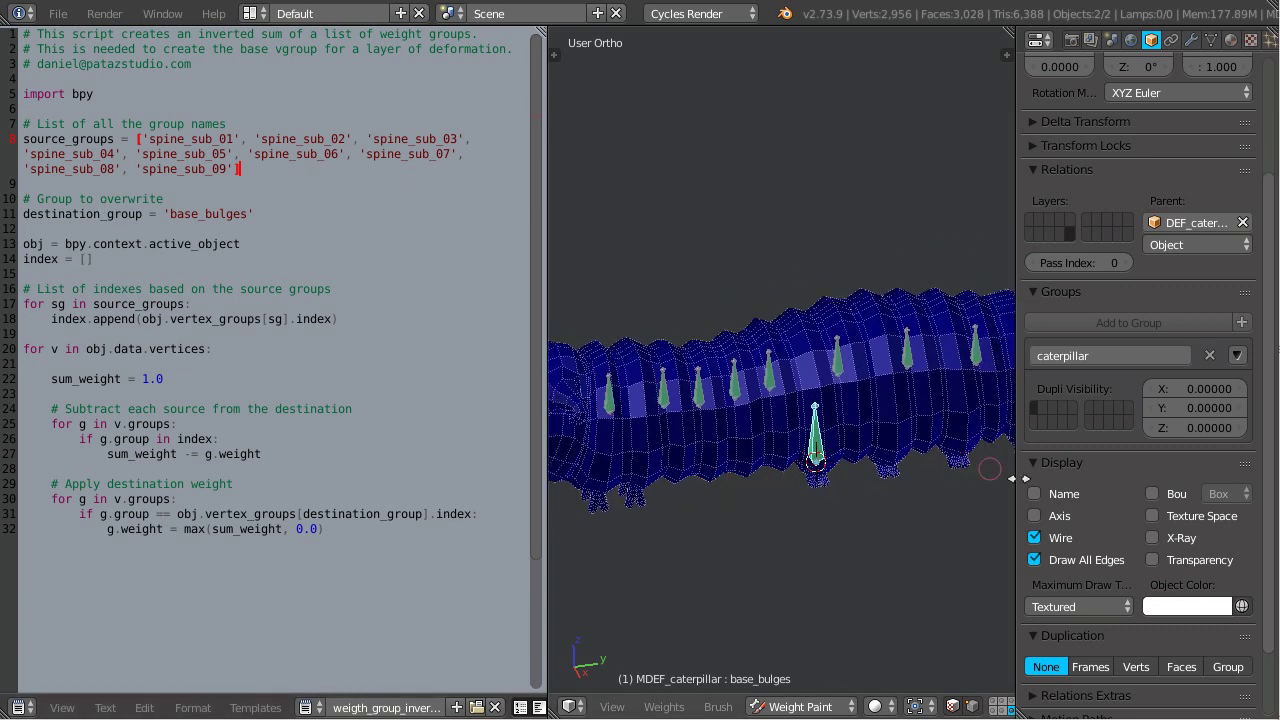
pyautogui.press('n')
pyautogui.scroll(1, 1175, 465)
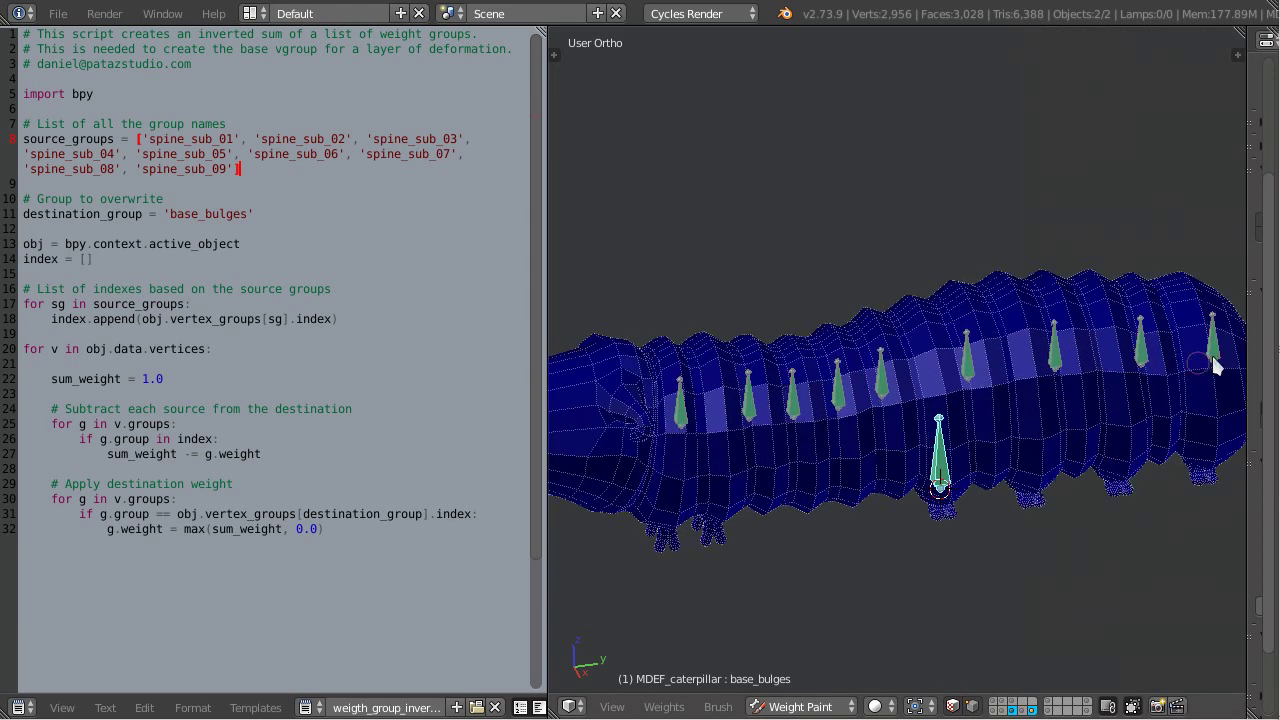
pyautogui.rightClick(1214, 352)
pyautogui.rightClick(679, 407)
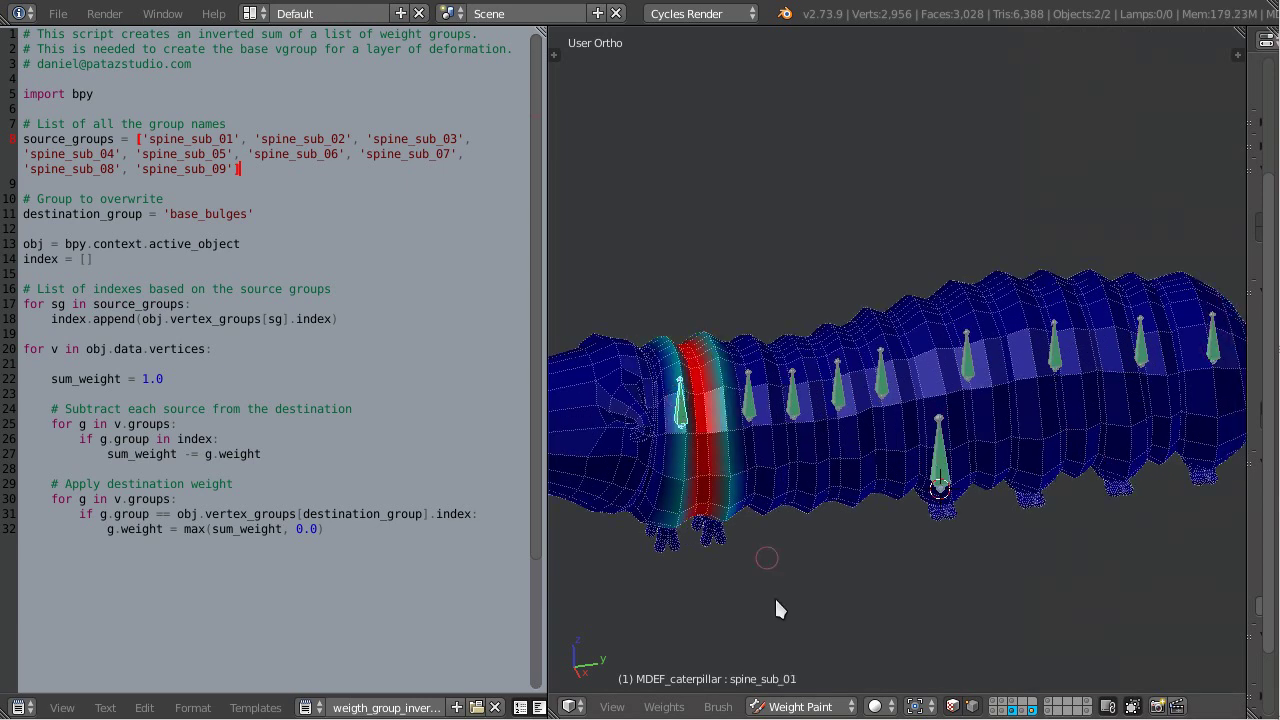
pyautogui.rightClick(1212, 338)
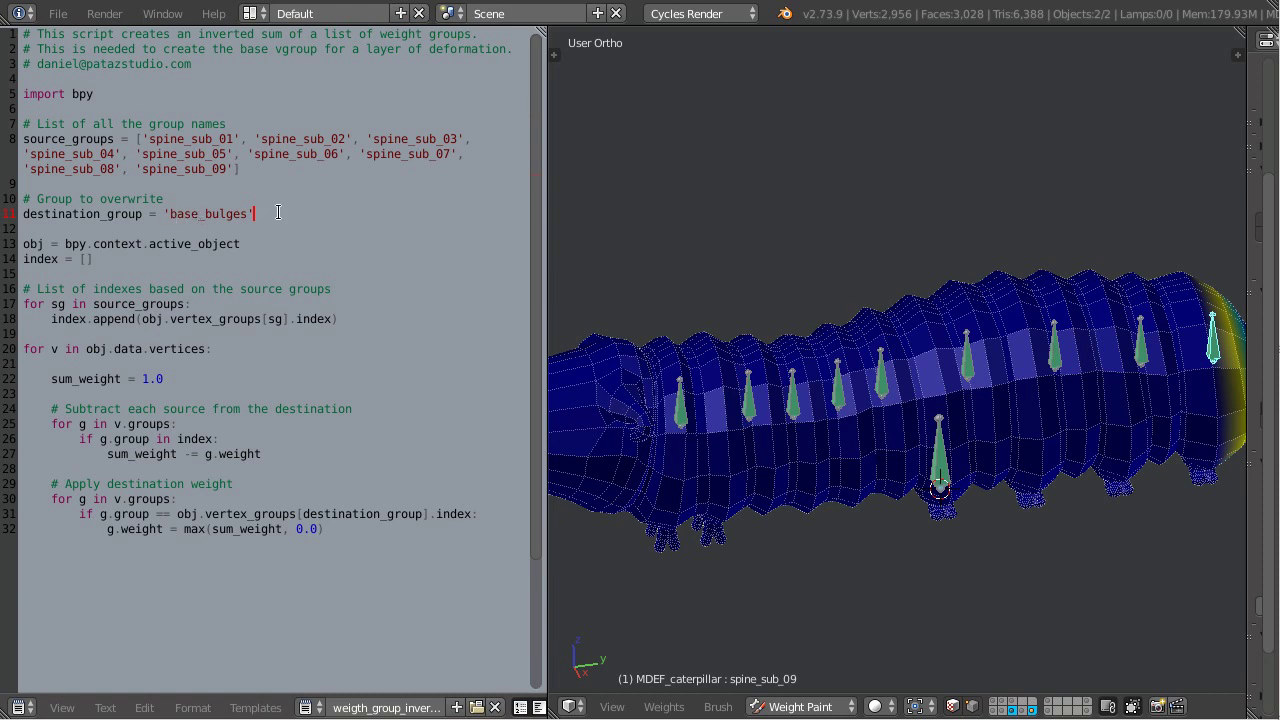
# Inspect the base_bulges weights against those of spine_sub_05 and spine_sub_06
pyautogui.scroll(2, 816, 395)
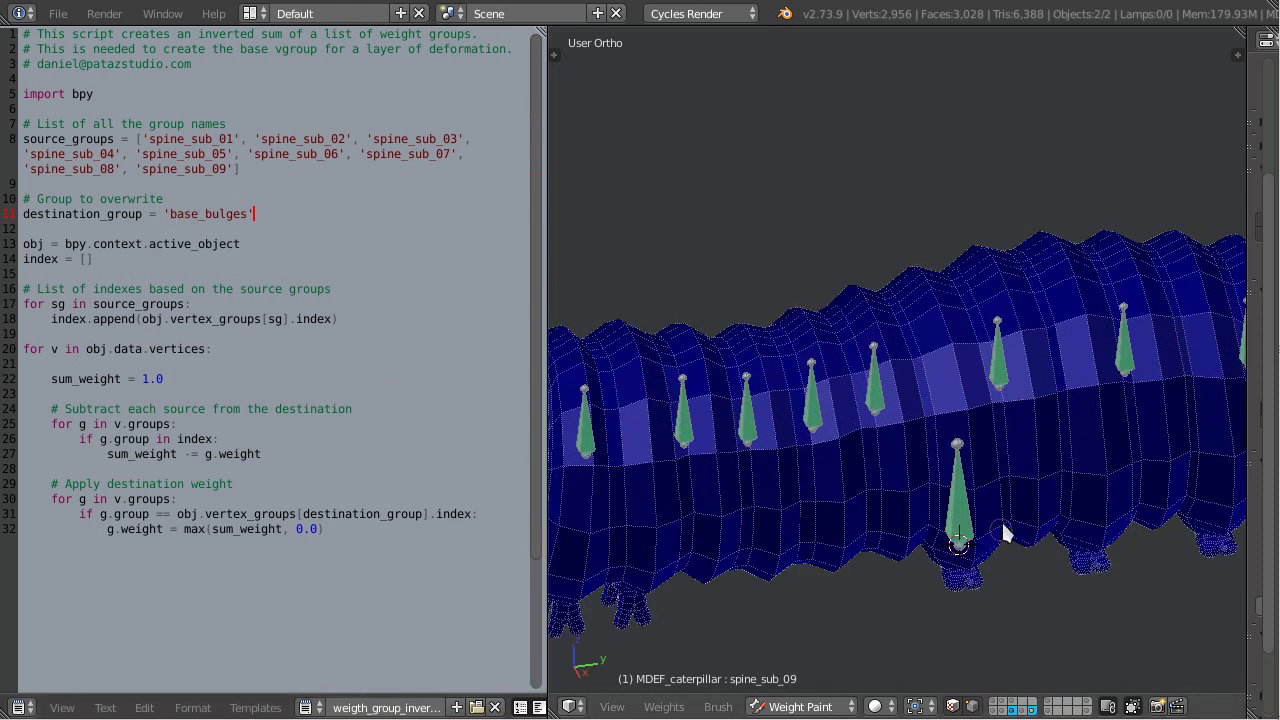
pyautogui.rightClick(962, 510)
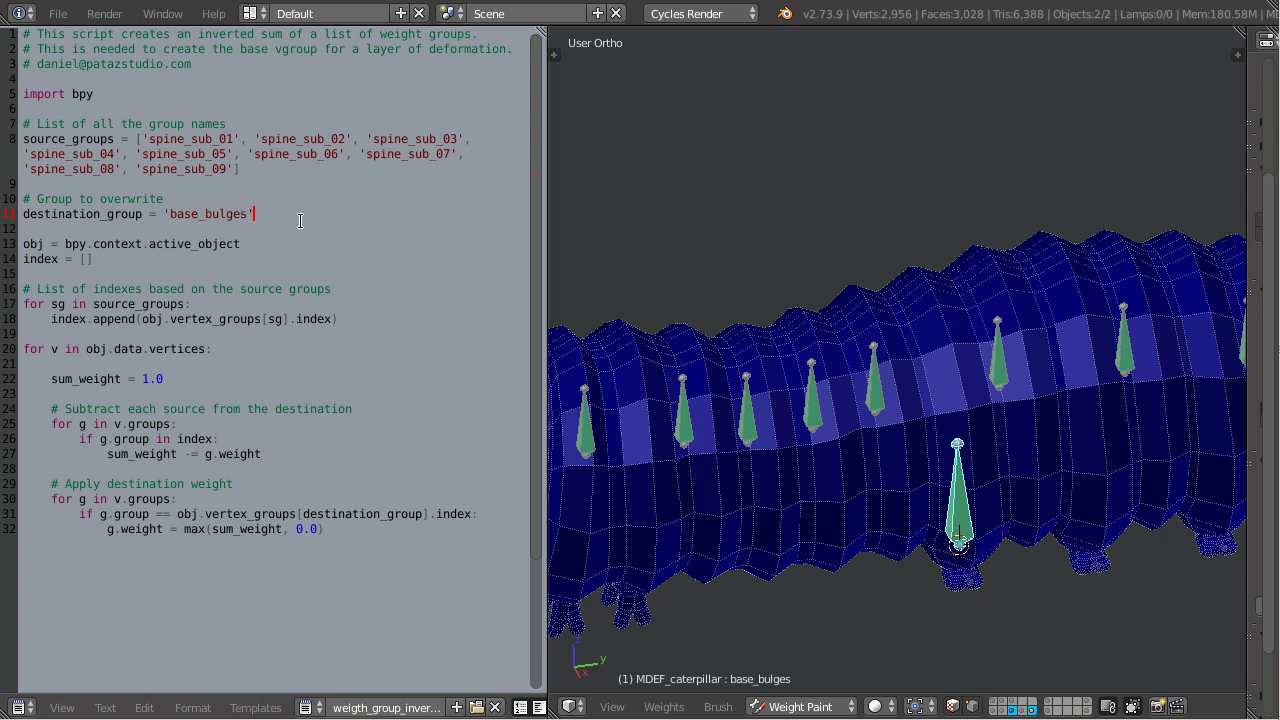
pyautogui.rightClick(880, 390)
pyautogui.rightClick(1001, 357)
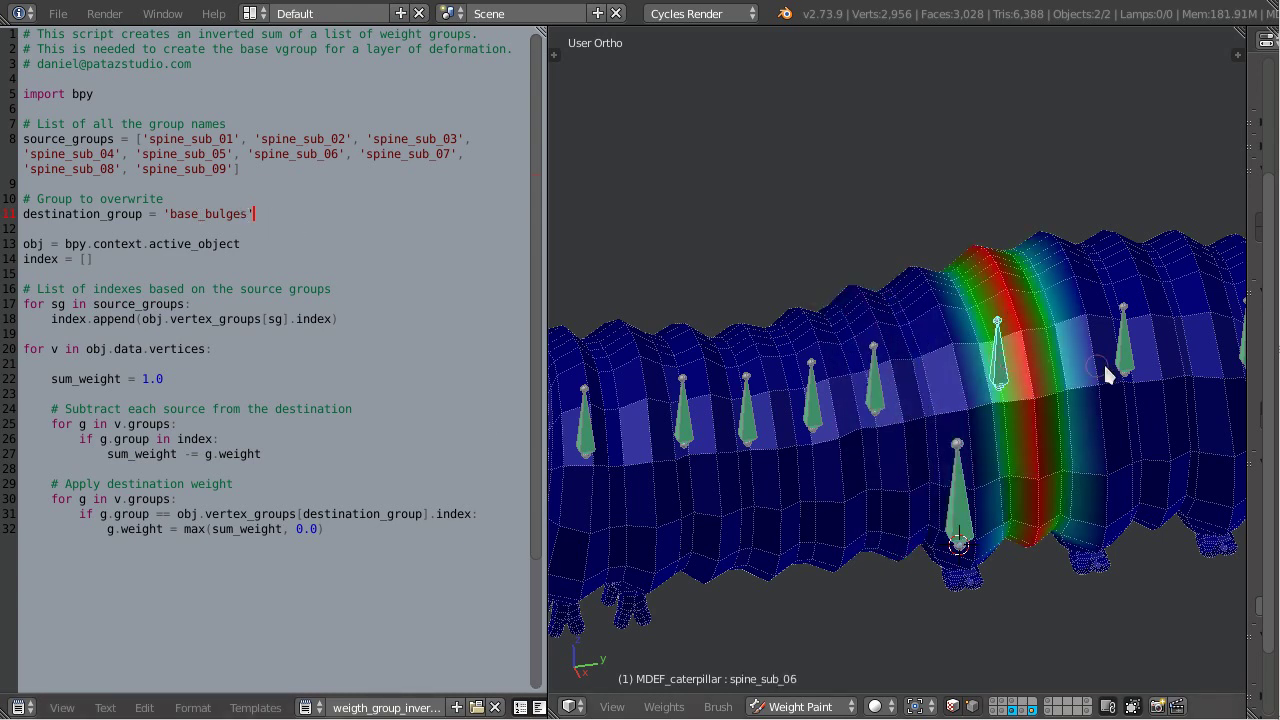
# Make base_bulges the active bone and run the script to write the inverted sum of the bulge weights into its group
pyautogui.rightClick(958, 503)
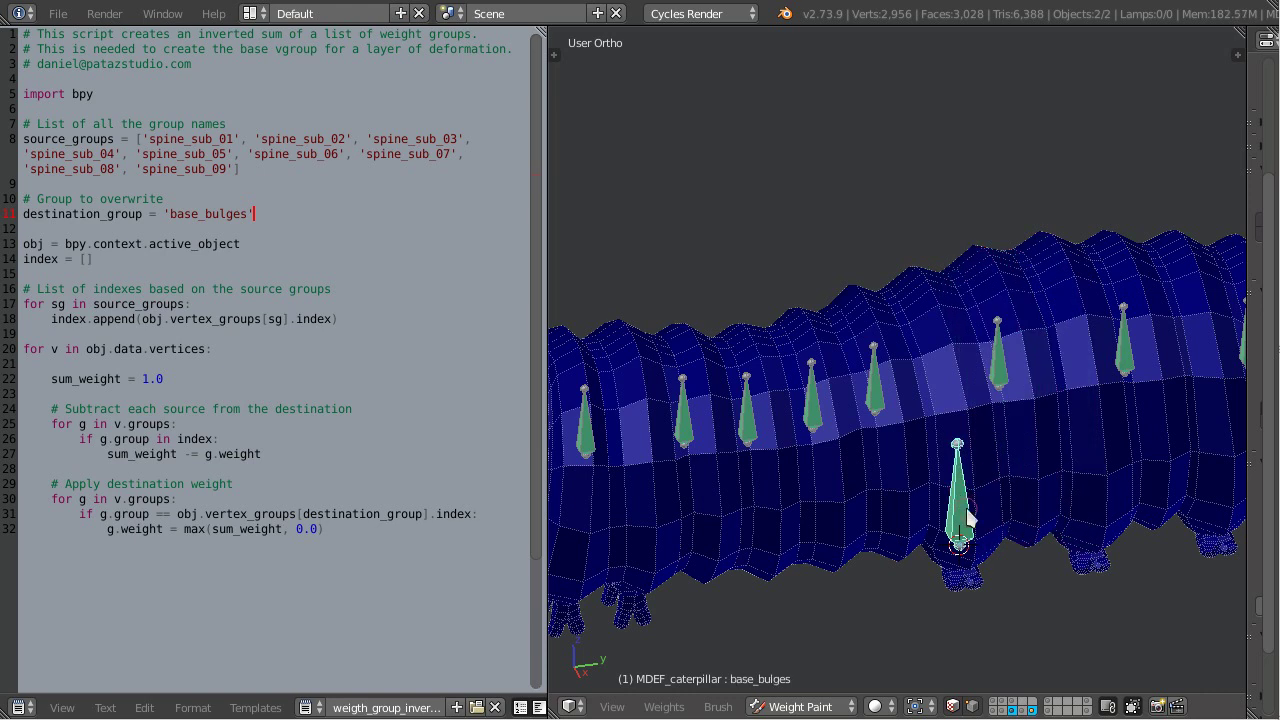
pyautogui.scroll(-5, 198, 708)
pyautogui.click(432, 707)
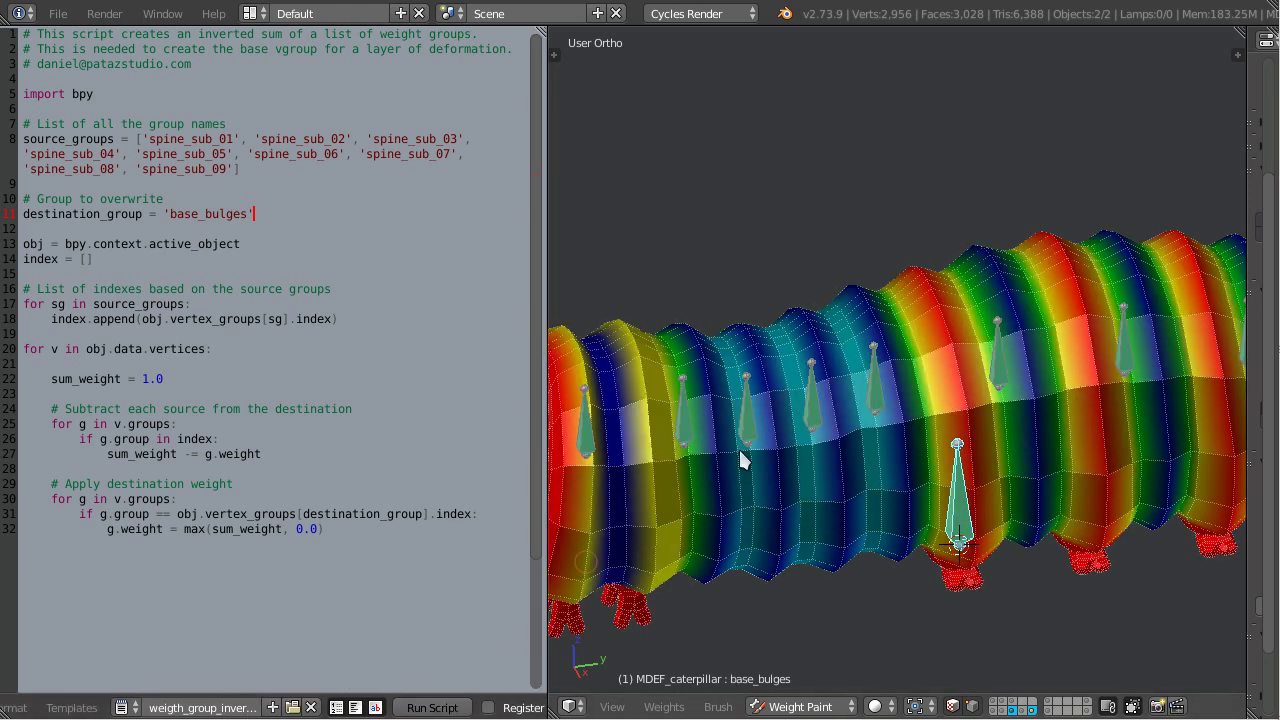
pyautogui.scroll(-3, 817, 402)
pyautogui.moveTo(817, 402); pyautogui.dragTo(952, 365, button='middle')
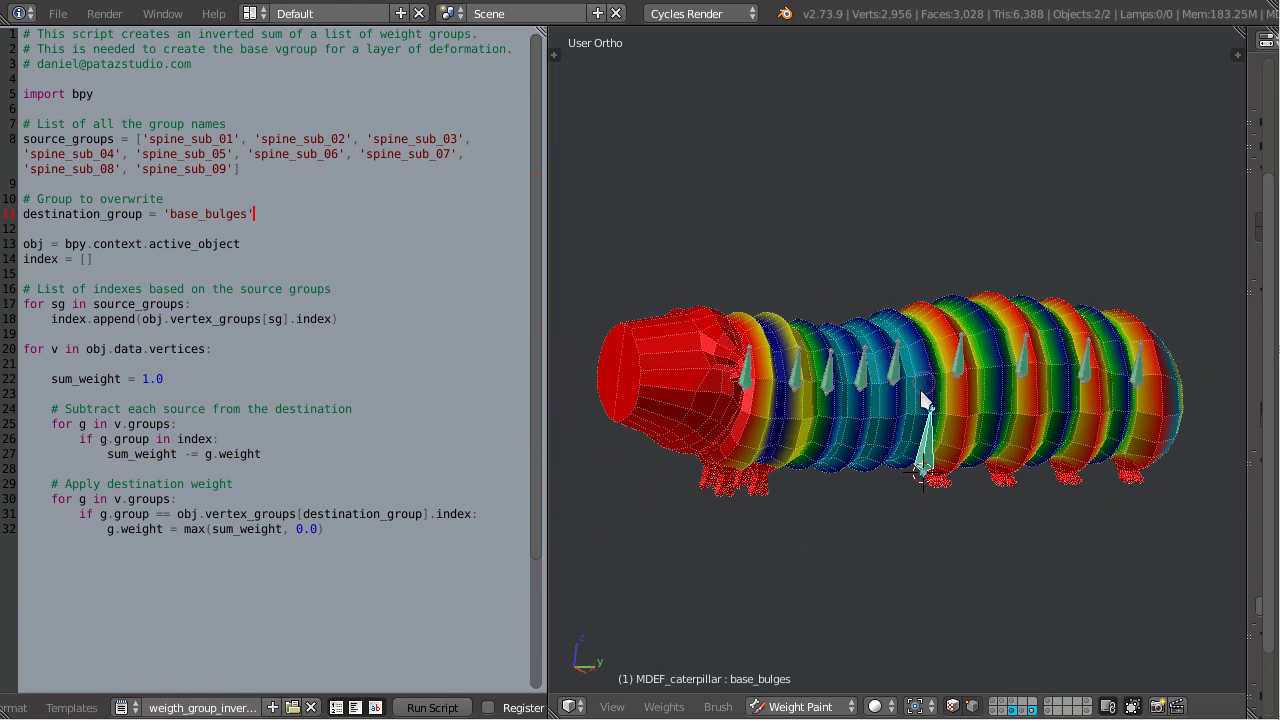
# Show the caterpillar from the right in orthographic view and narrow the text editor to enlarge the 3D view
pyautogui.press('KP_1')
pyautogui.press('KP_3')
pyautogui.scroll(3, 912, 391)
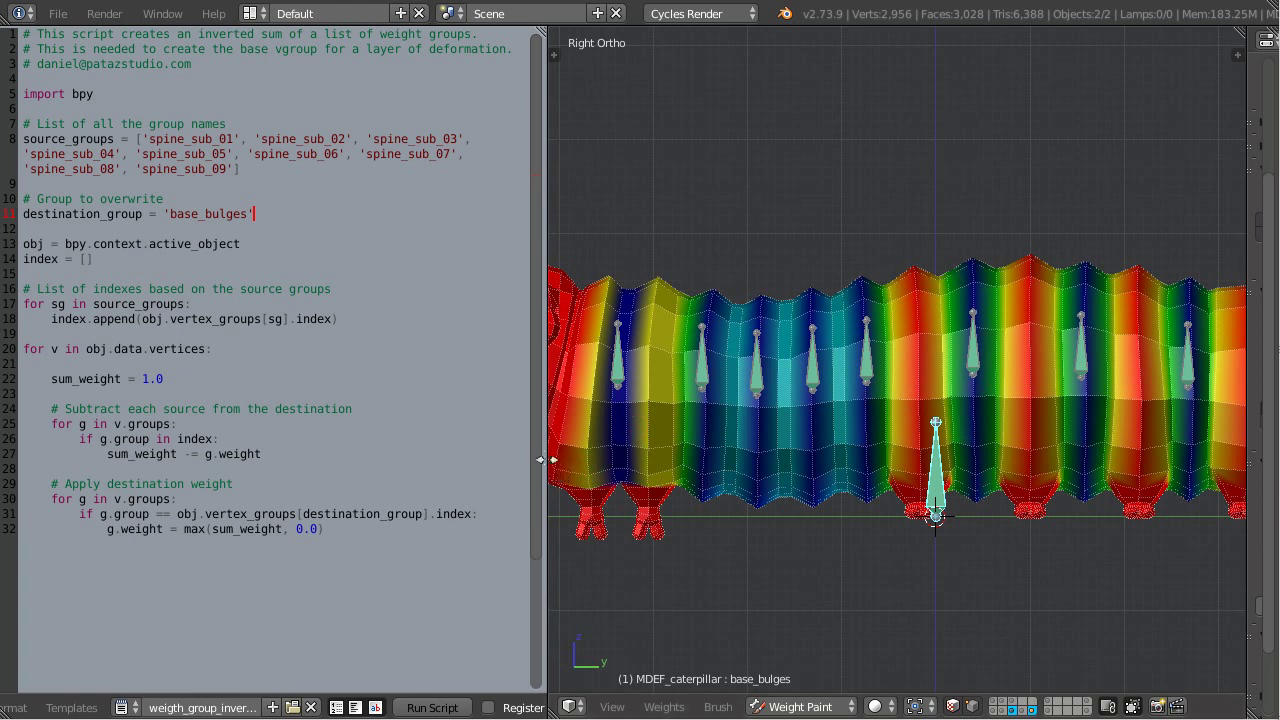
pyautogui.moveTo(544, 458); pyautogui.dragTo(263, 484)
pyautogui.scroll(-4, 737, 429)
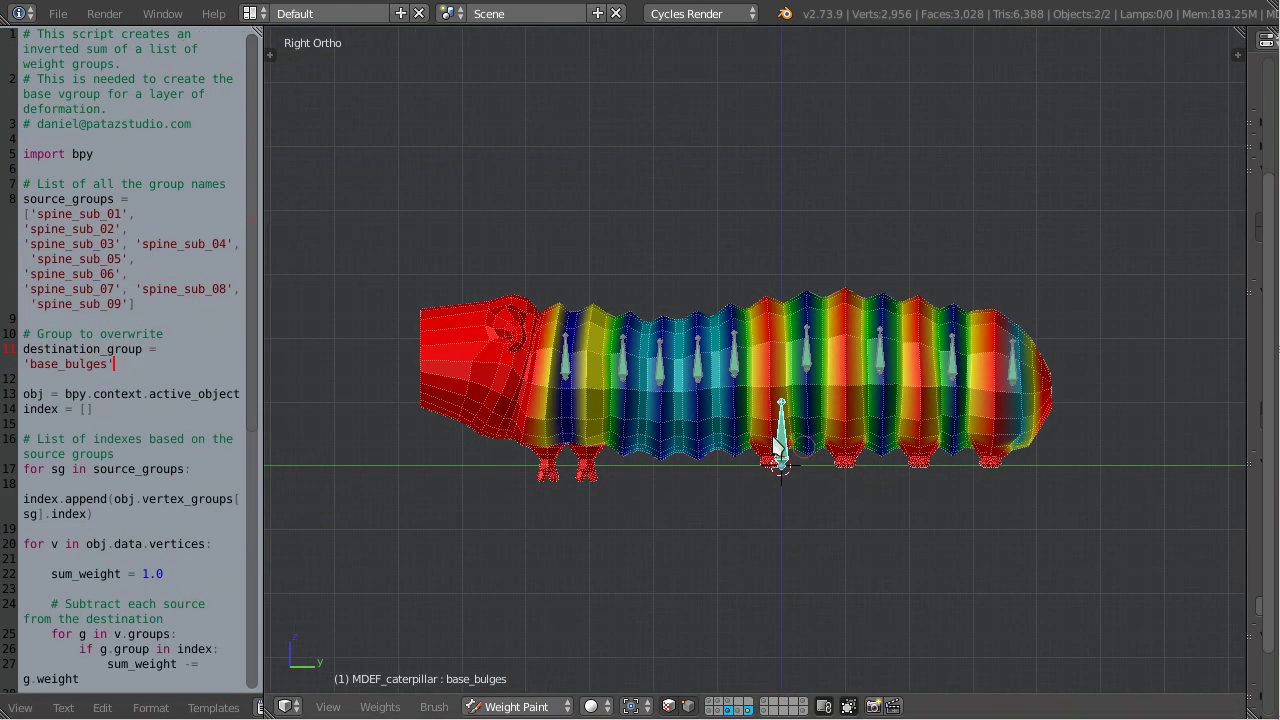
# Compare the weights of spine_sub_06, spine_sub_05 and spine_sub_04 with the generated base_bulges weights
pyautogui.scroll(1, 737, 429)
pyautogui.moveTo(737, 429); pyautogui.dragTo(765, 453, button='middle')
pyautogui.scroll(2, 767, 457)
pyautogui.rightClick(851, 372)
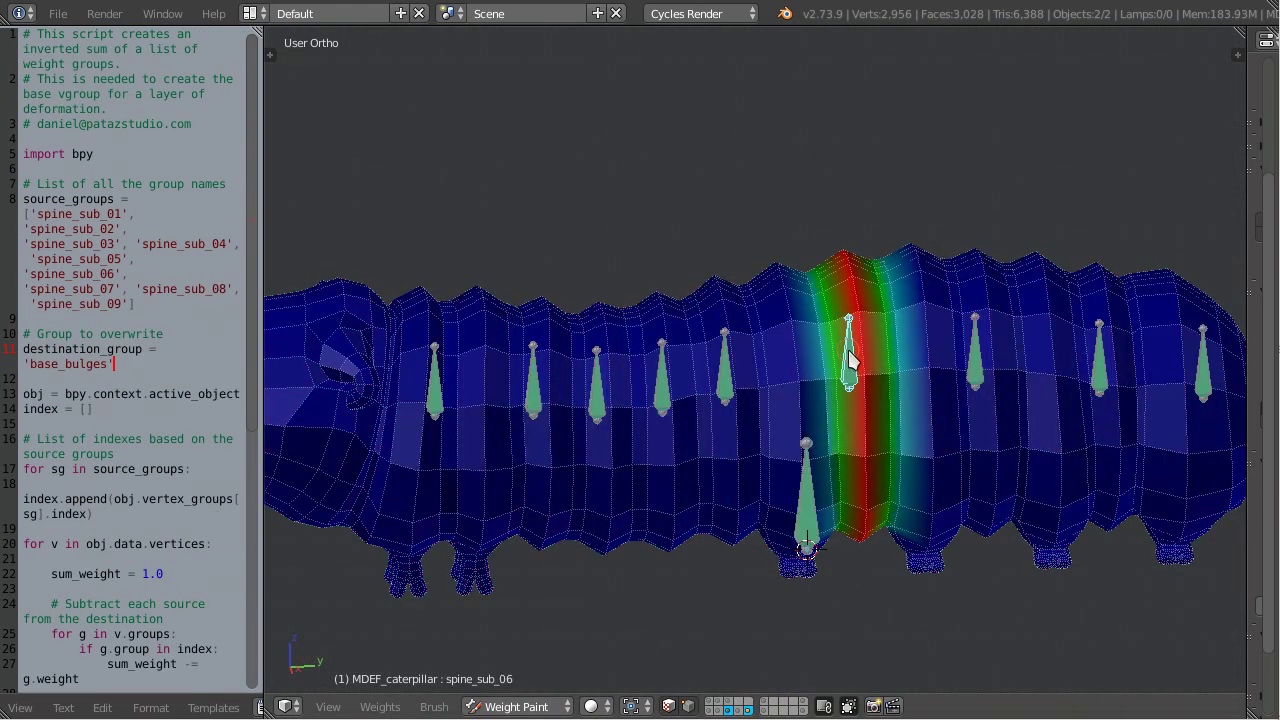
pyautogui.moveTo(851, 374); pyautogui.dragTo(757, 408, button='middle')
pyautogui.rightClick(724, 378)
pyautogui.rightClick(660, 400)
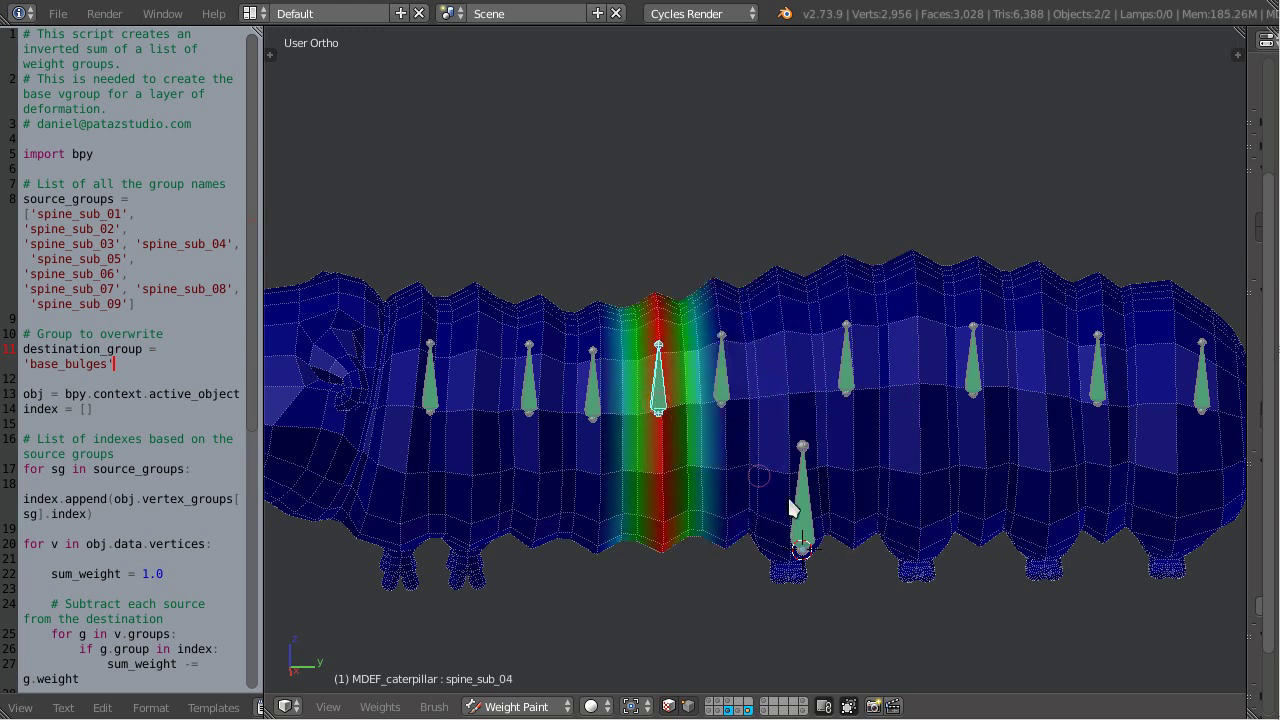
pyautogui.rightClick(806, 515)
pyautogui.scroll(-3, 800, 512)
pyautogui.scroll(3, 795, 510)
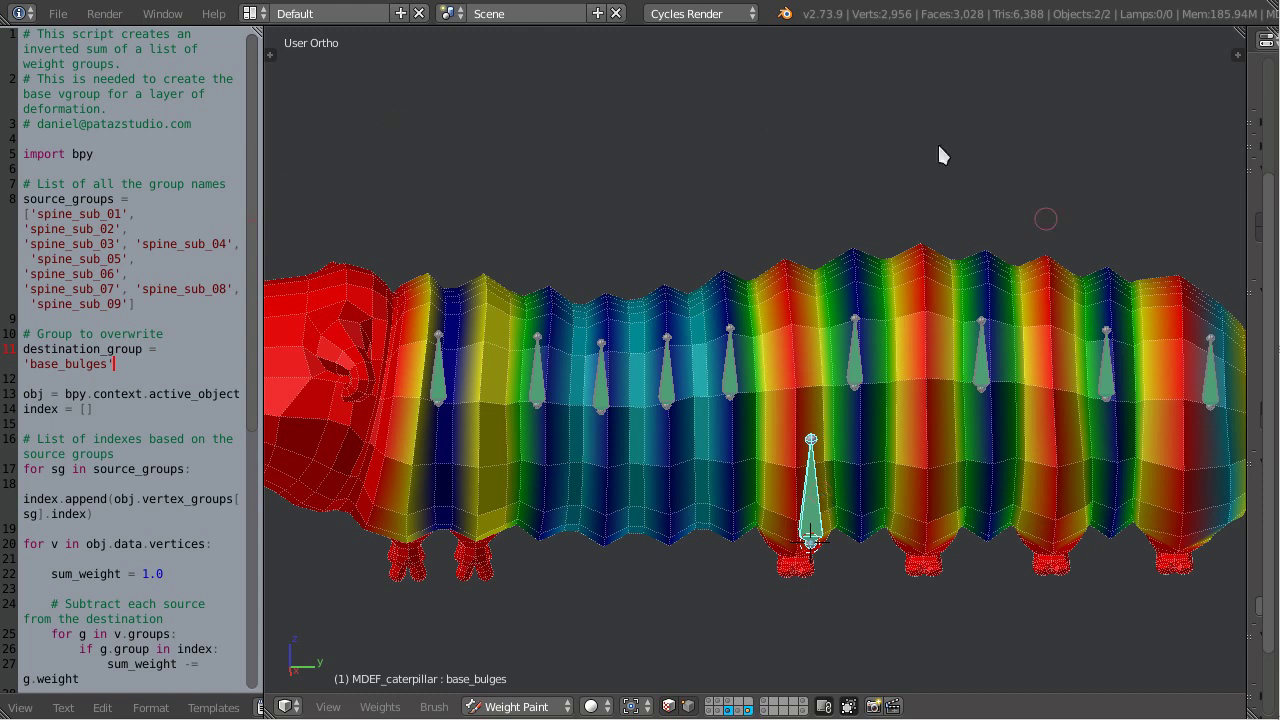
pyautogui.scroll(-2, 742, 526)
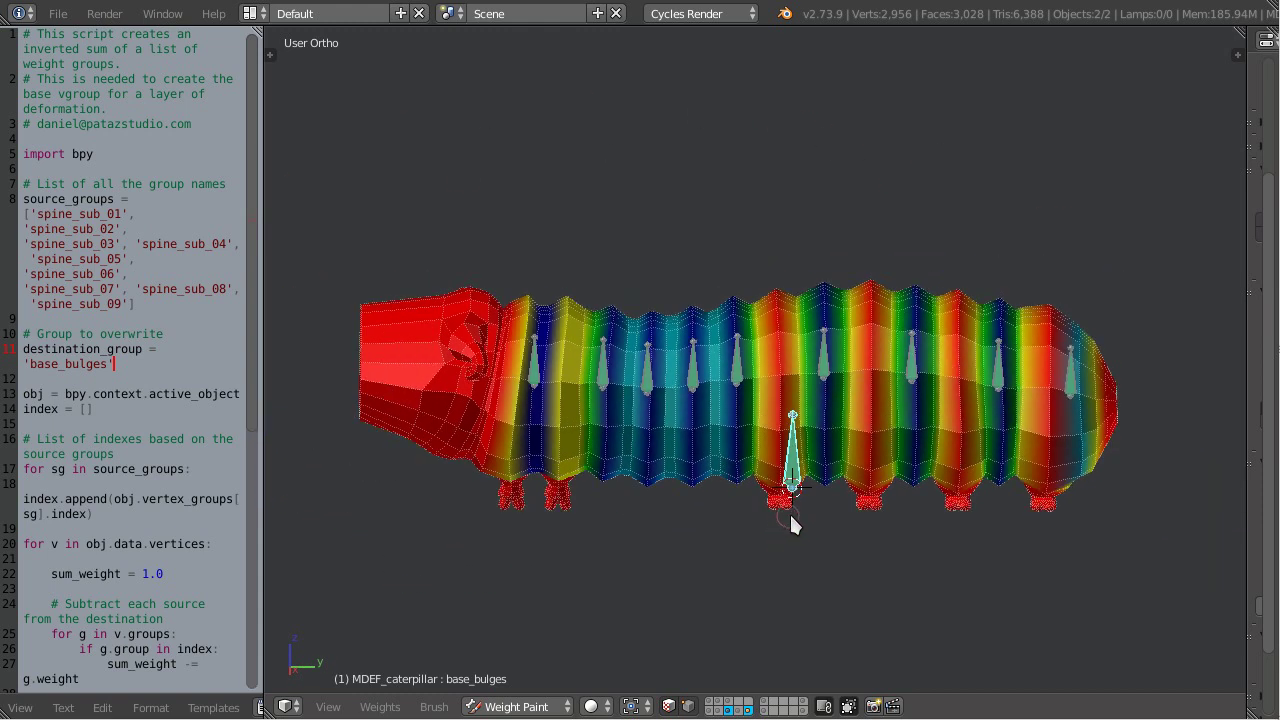
pyautogui.scroll(2, 796, 520)
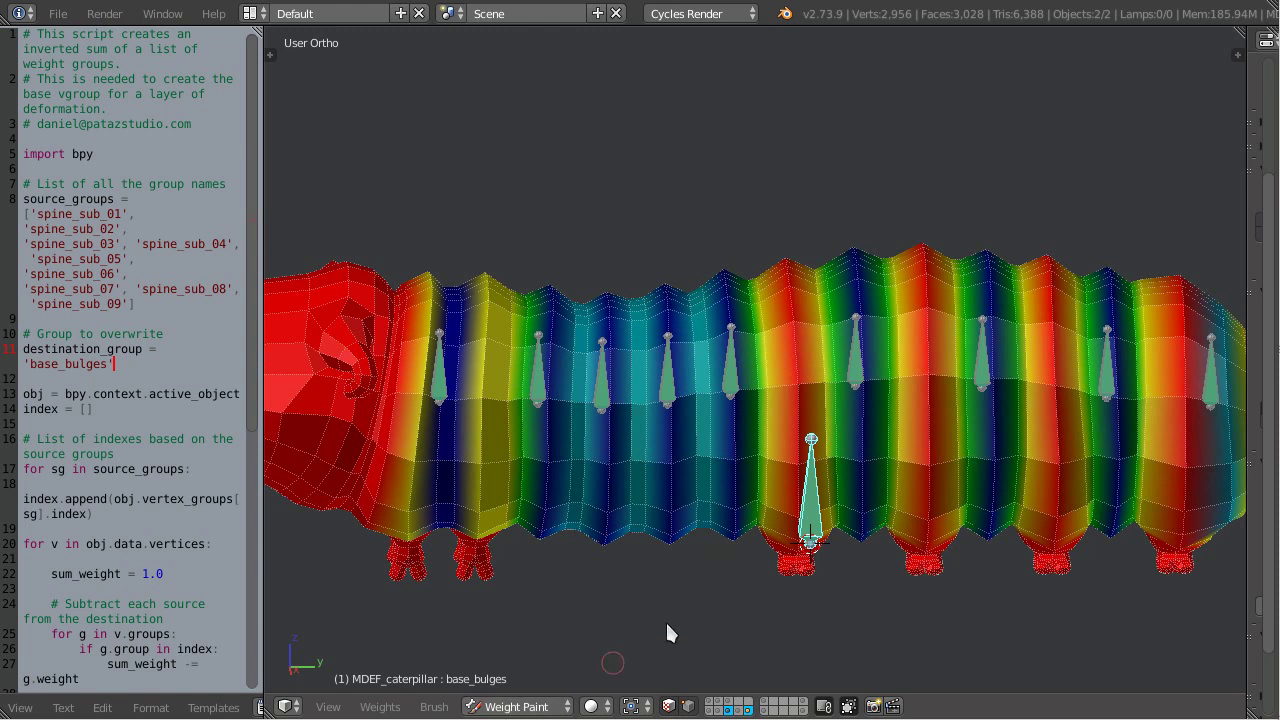
# Leave weight painting, display the rig's layer and put RIG_caterpillar in pose mode in the right view
pyautogui.hotkey('ctrl', 'Tab')
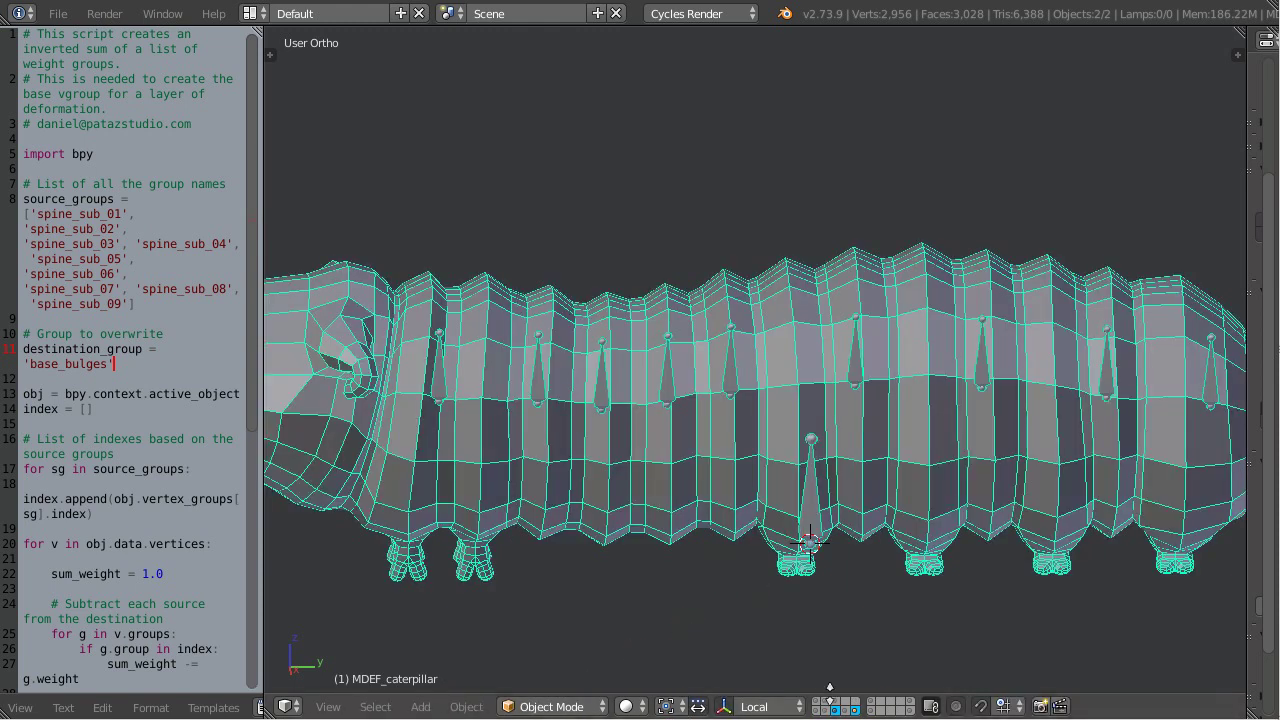
pyautogui.keyDown('shift'); pyautogui.click(818, 711); pyautogui.keyUp('shift')
pyautogui.rightClick(779, 441)
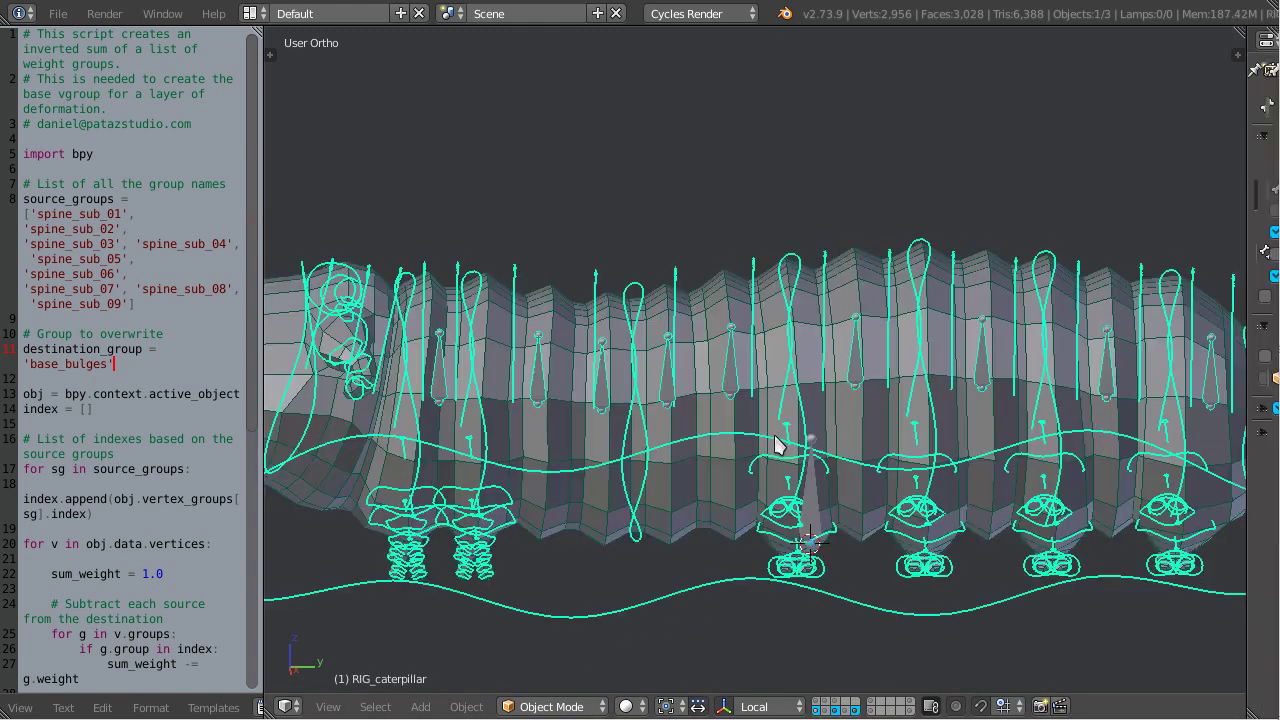
pyautogui.press('KP_3')
pyautogui.hotkey('ctrl', 'Tab')
# Try moving the bulge bones spine_sub_06 and spine_sub_07 to demonstrate their deformation, cancelling each move
pyautogui.keyDown('shift'); pyautogui.moveTo(940, 415); pyautogui.dragTo(832, 465, button='middle'); pyautogui.keyUp('shift')
pyautogui.rightClick(816, 428)
pyautogui.rightClick(749, 402)
pyautogui.scroll(2, 748, 408)
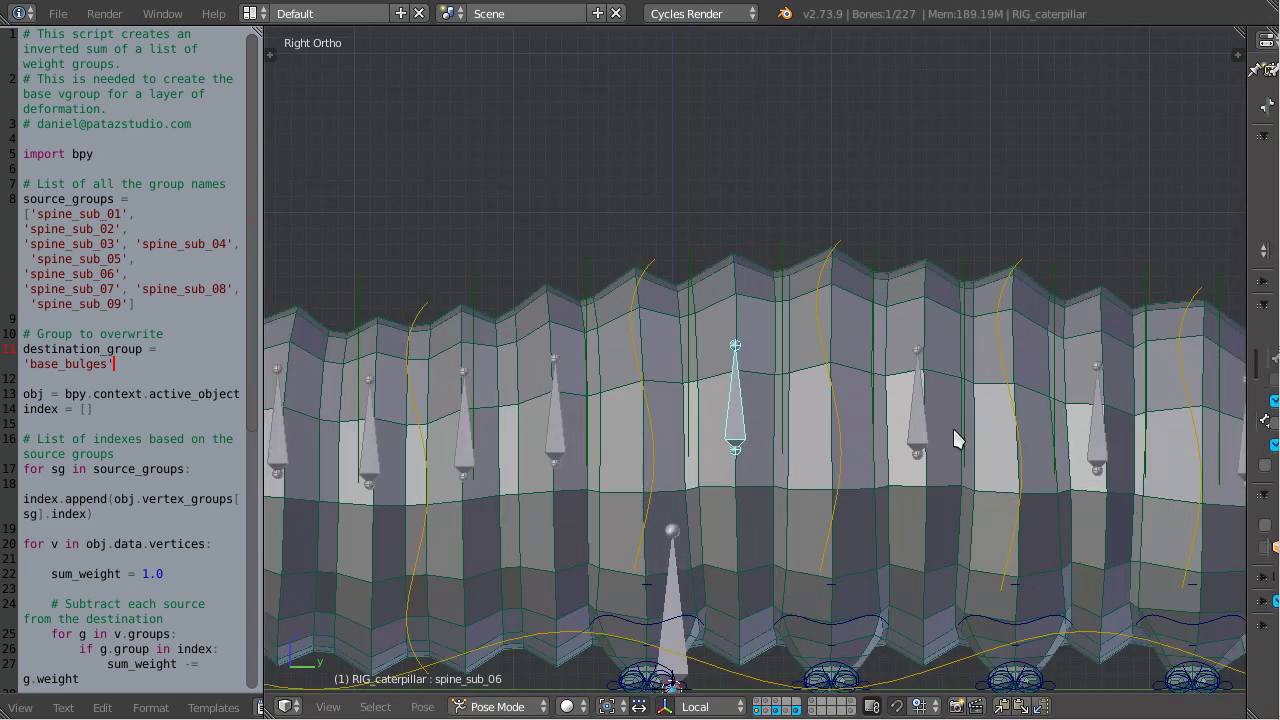
pyautogui.rightClick(912, 440)
pyautogui.rightClick(750, 440)
pyautogui.press('g')
pyautogui.press('z')
pyautogui.rightClick(821, 440)
pyautogui.moveTo(920, 433); pyautogui.dragTo(929, 348, button='right')
pyautogui.rightClick(912, 358)
pyautogui.moveTo(728, 434); pyautogui.dragTo(739, 316, button='right')
pyautogui.rightClick(731, 423)
pyautogui.press('g')
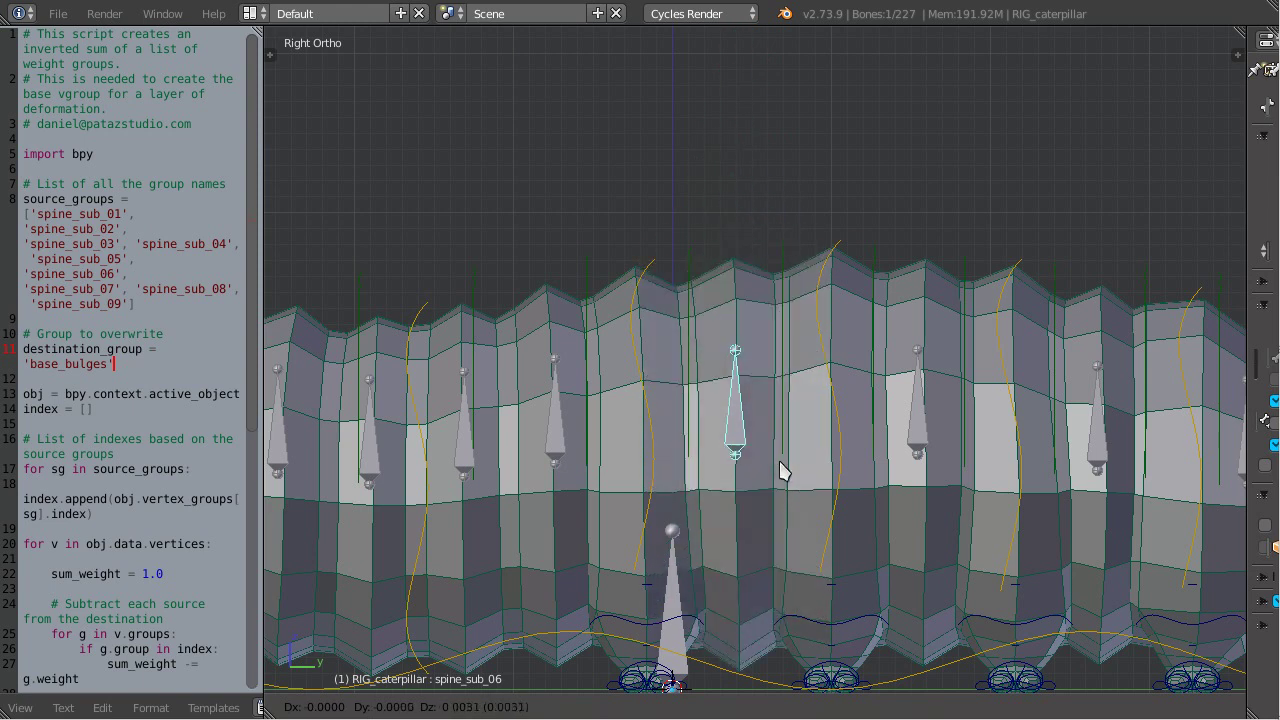
pyautogui.rightClick(811, 240)
# Try moving the bulge bones spine_sub_04 and spine_sub_05, cancelling each move
pyautogui.rightClick(466, 449)
pyautogui.press('g')
pyautogui.rightClick(497, 370)
pyautogui.moveTo(563, 436); pyautogui.dragTo(543, 348, button='right')
pyautogui.rightClick(560, 365)
# Try moving spine_sub_06 and spine_sub_07 again while viewing more of the body, cancelling each move
pyautogui.moveTo(743, 396); pyautogui.dragTo(744, 383, button='right')
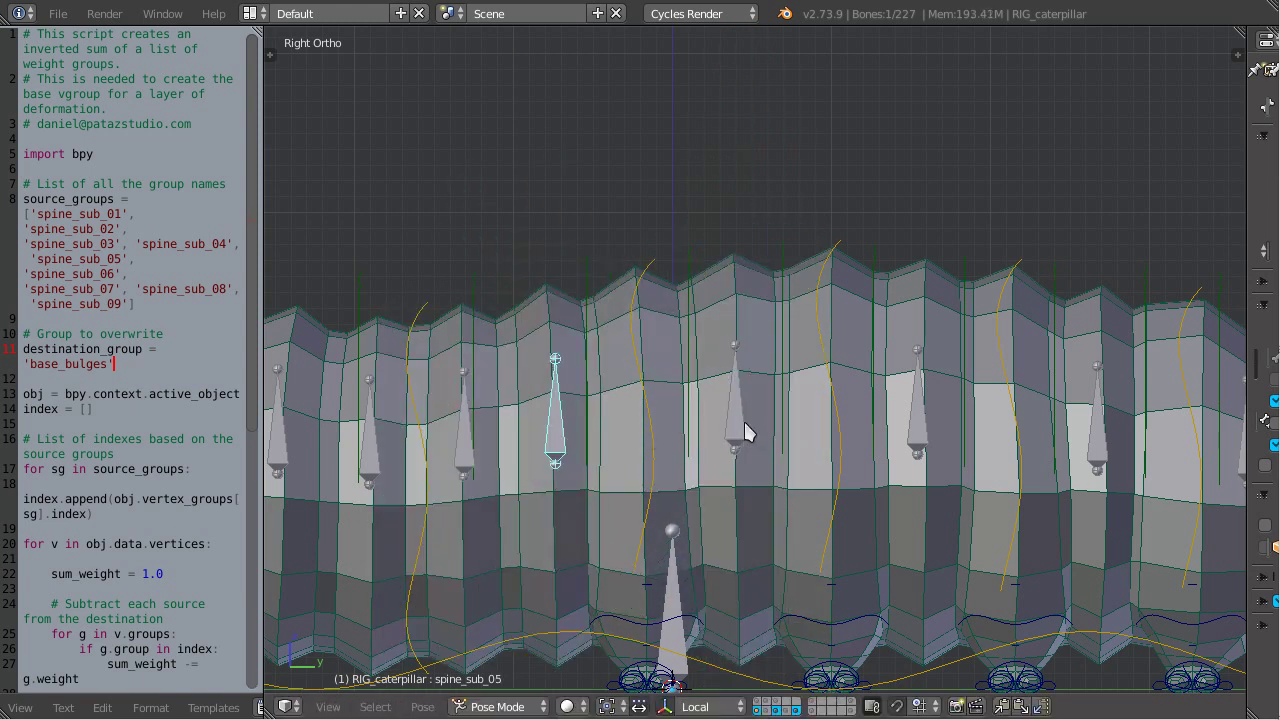
pyautogui.rightClick(786, 443)
pyautogui.scroll(-3, 786, 443)
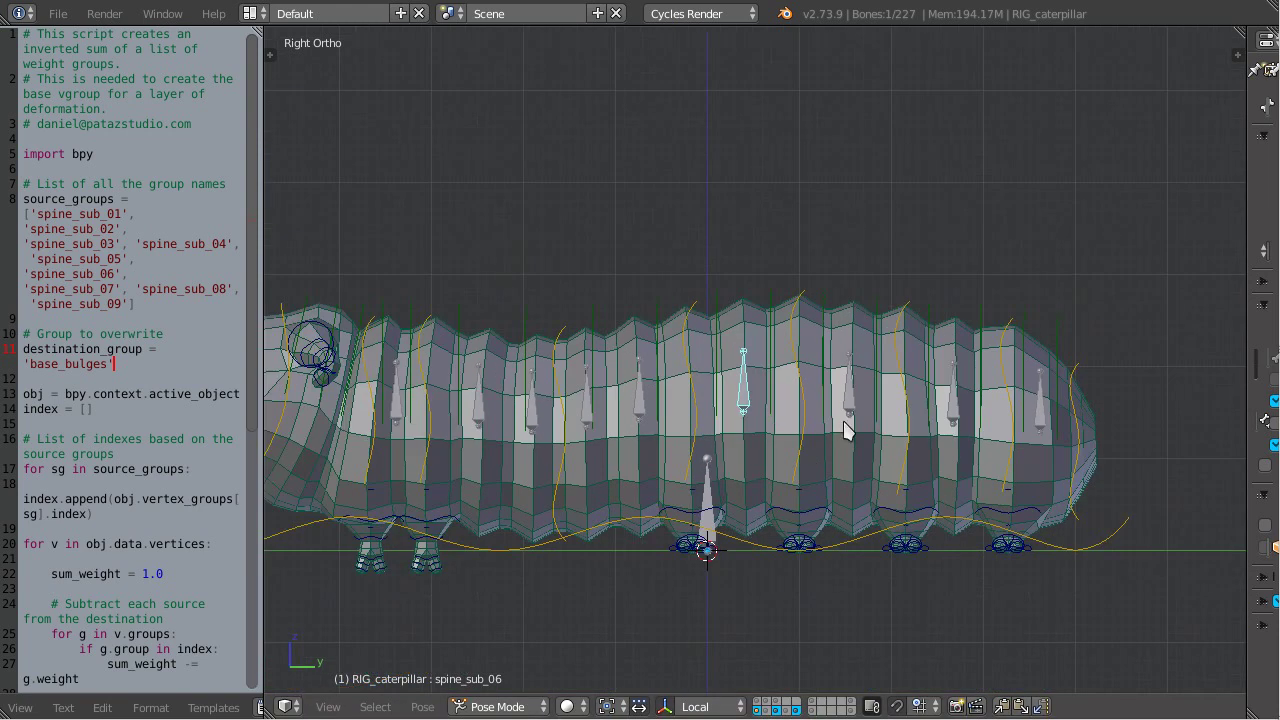
pyautogui.rightClick(847, 428)
pyautogui.press('g')
pyautogui.rightClick(800, 390)
pyautogui.rightClick(748, 395)
# Return RIG_caterpillar to object mode and hide the rig's layer, leaving the mesh and bulge armature displayed
pyautogui.moveTo(733, 500); pyautogui.dragTo(760, 556, button='middle')
pyautogui.hotkey('ctrl', 'Tab')
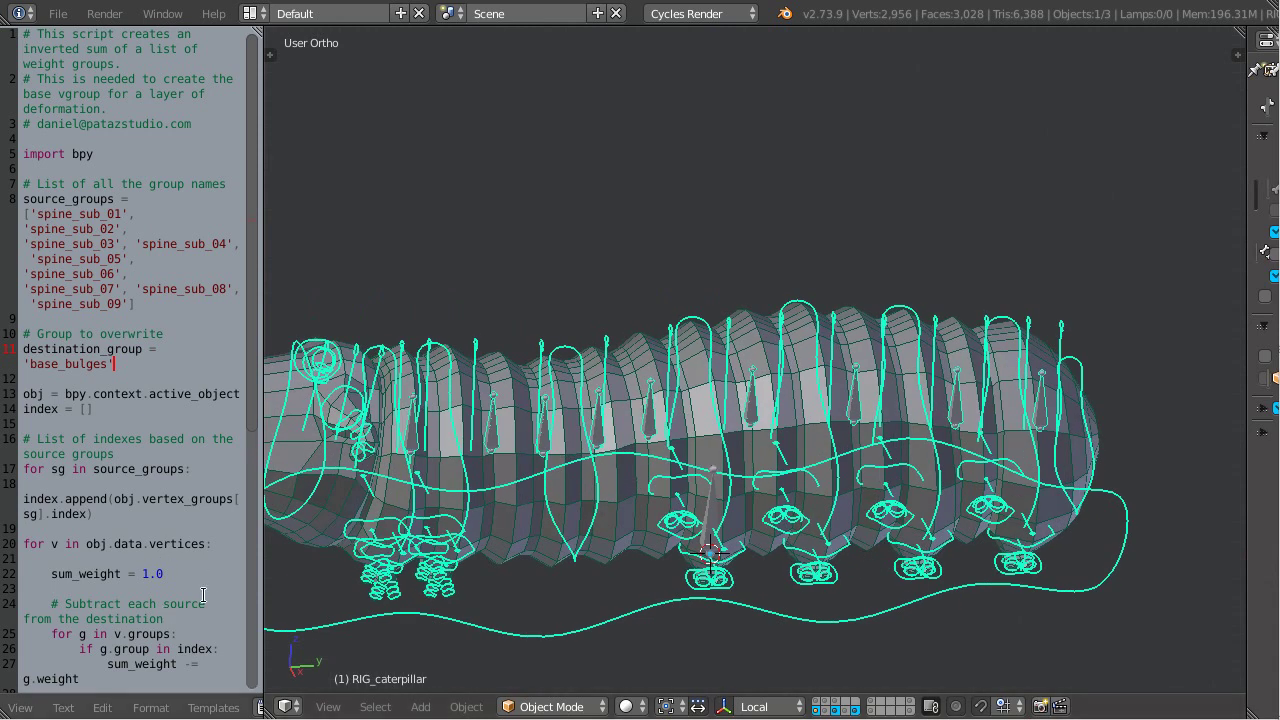
pyautogui.click(857, 710)
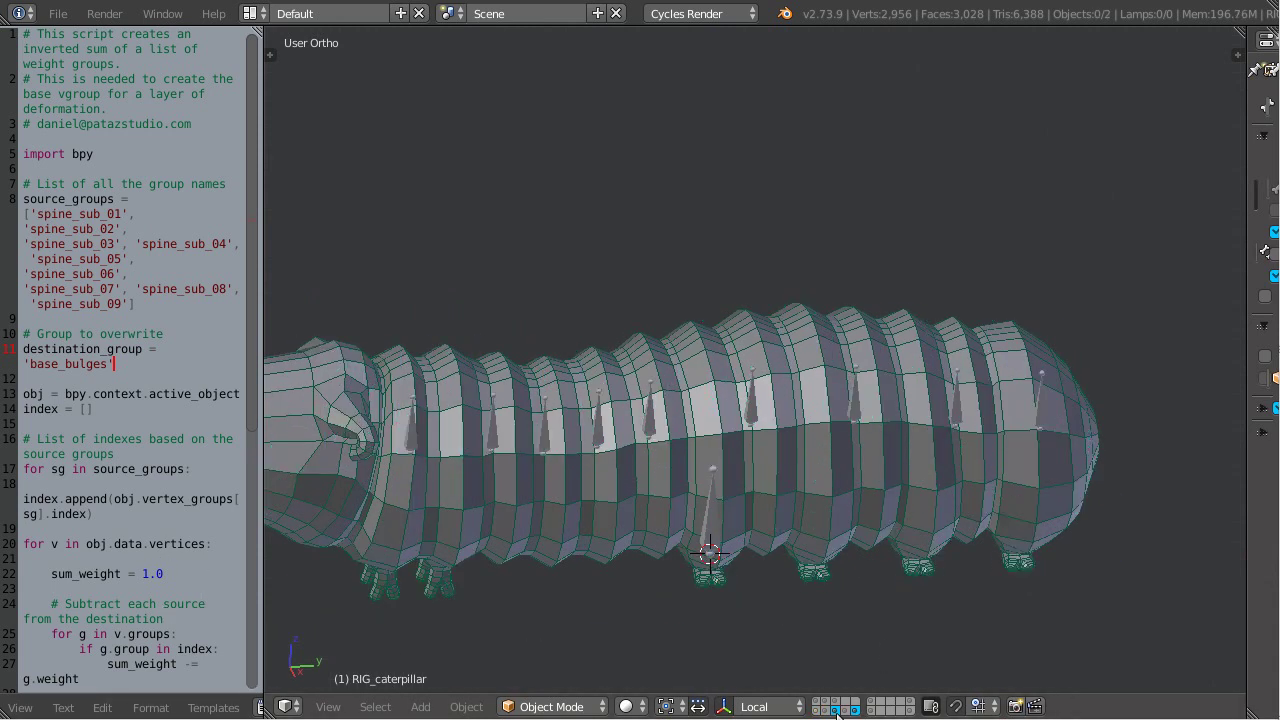
# Select the bulge armature with the MDEF_caterpillar mesh, enter weight paint mode and display the base_bulges weights
pyautogui.rightClick(714, 531)
pyautogui.keyDown('shift'); pyautogui.rightClick(749, 517); pyautogui.keyUp('shift')
pyautogui.hotkey('ctrl', 'Tab')
pyautogui.rightClick(716, 526)
pyautogui.rightClick(760, 401)
pyautogui.rightClick(720, 505)
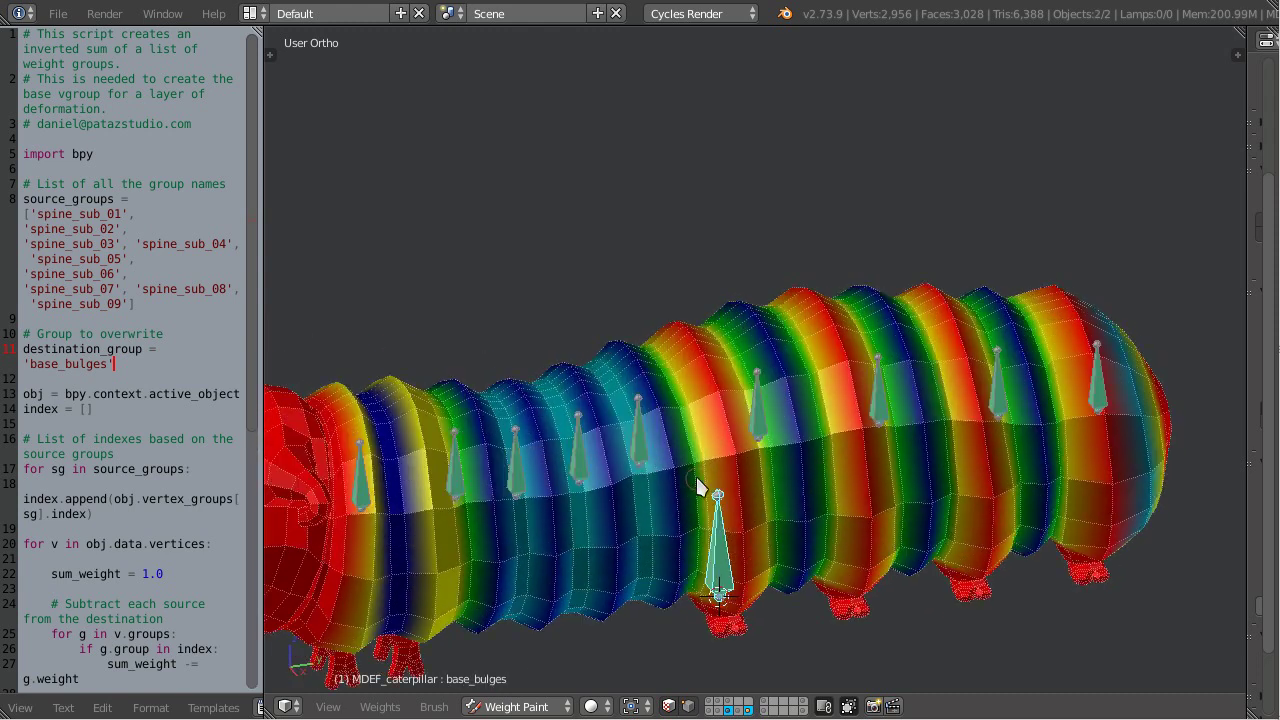